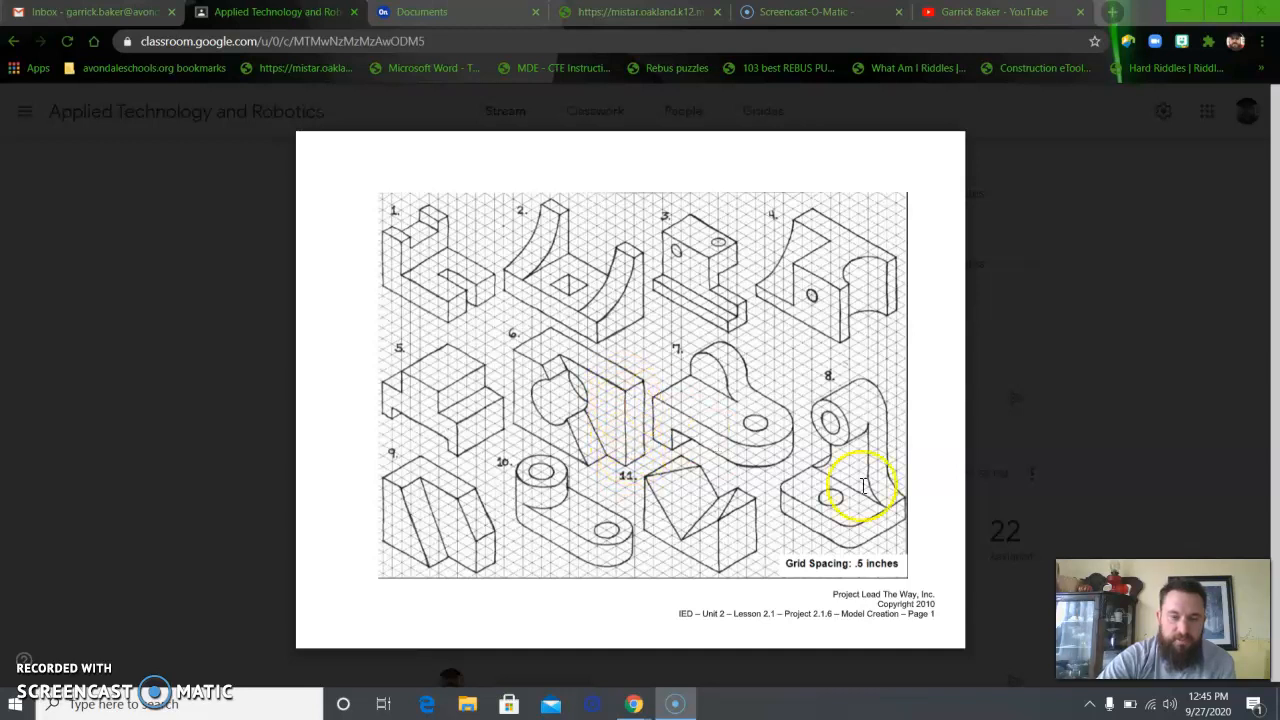
- Switch to Onshape and create a new document named "Iso 6"
click(421, 12)
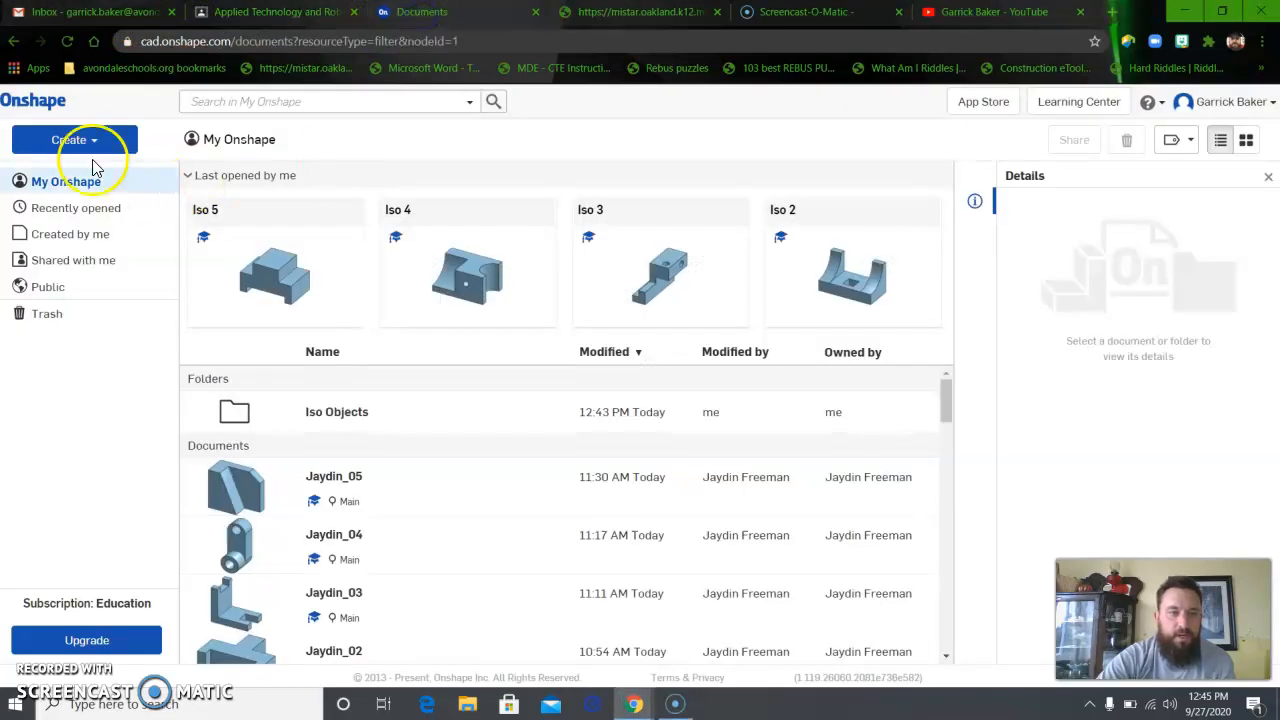
click(91, 140)
click(90, 173)
key(BackSpace)
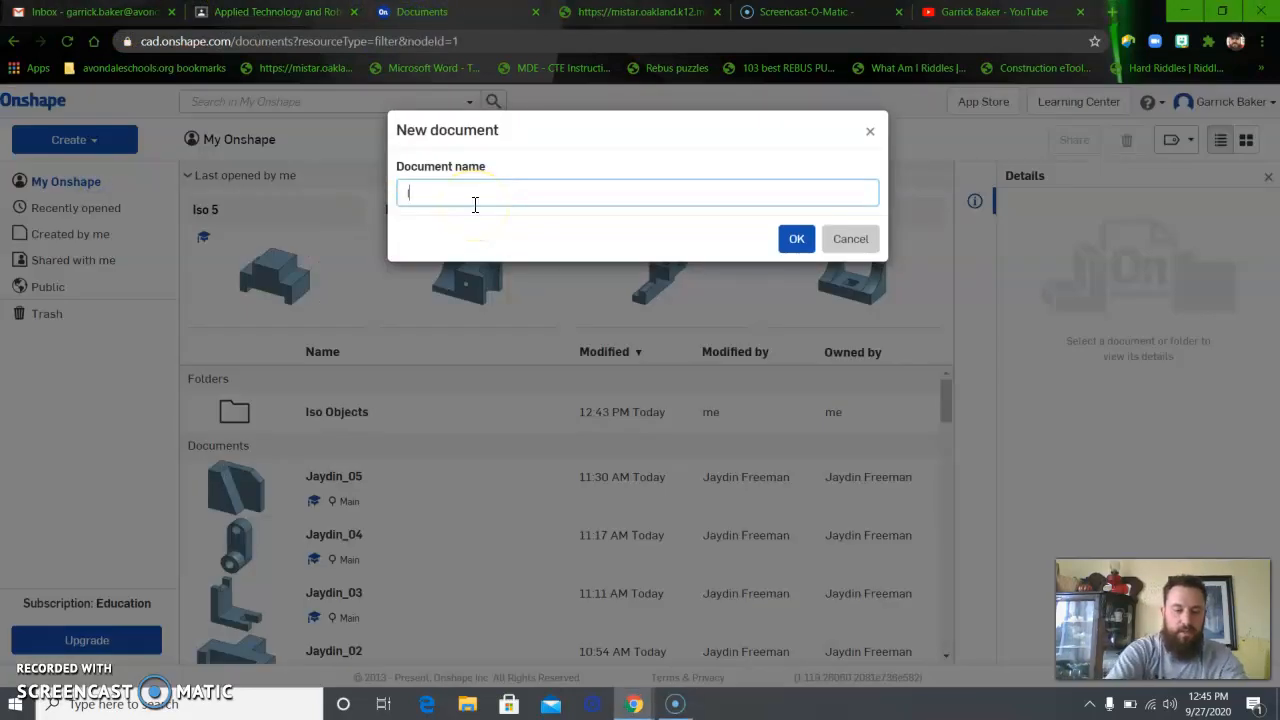
text(Iso 6)
key(Return)
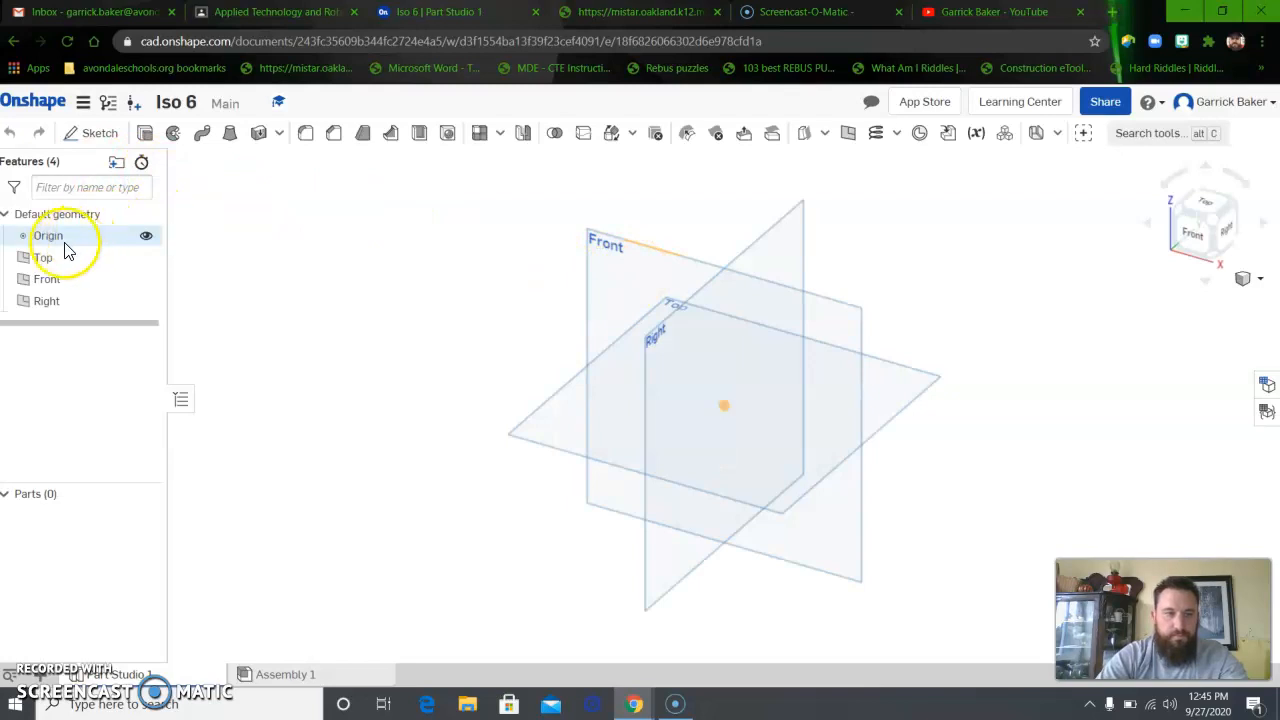
- Start a sketch on the Front plane, viewed face-on, and draw a corner rectangle with a width of 5 in
click(80, 133)
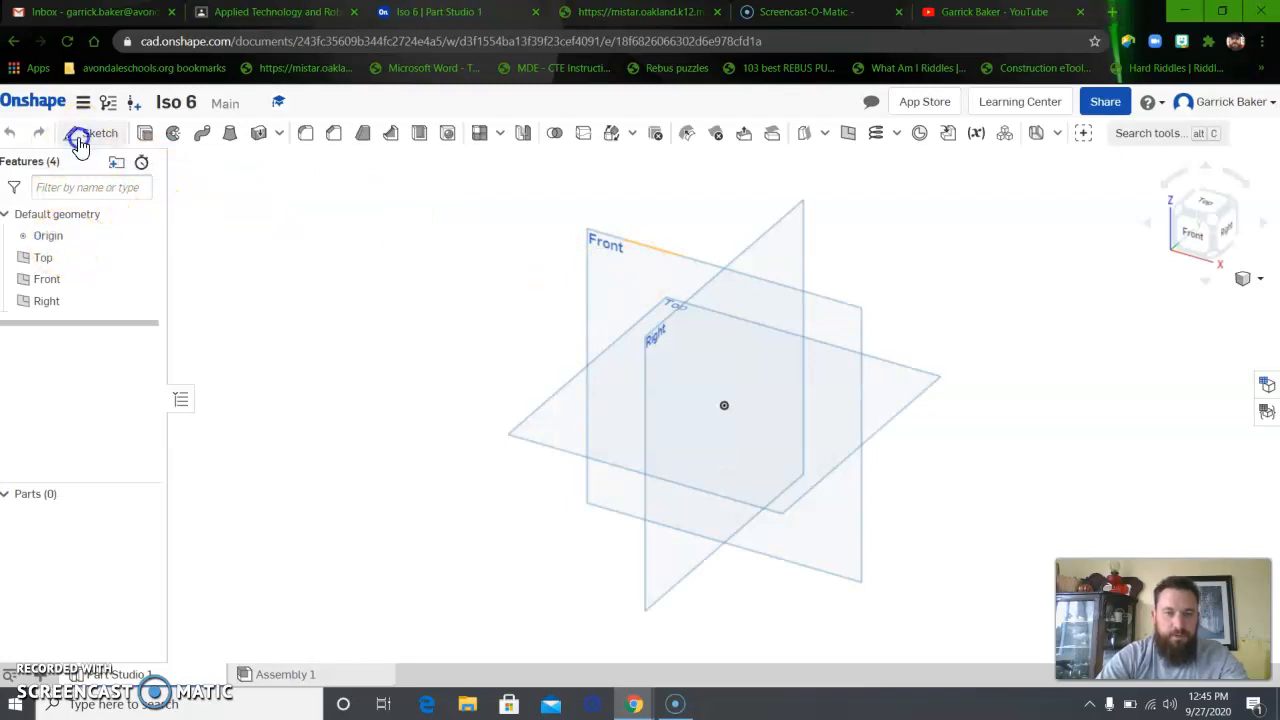
click(815, 308)
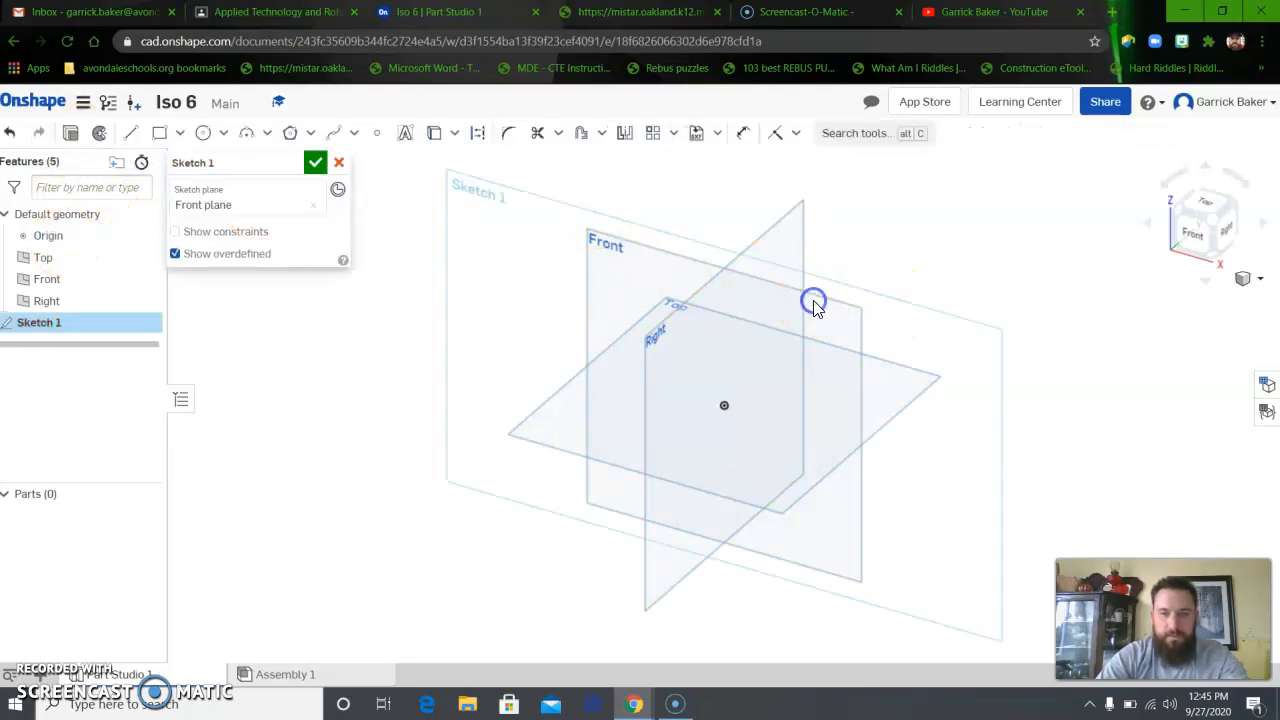
click(1197, 240)
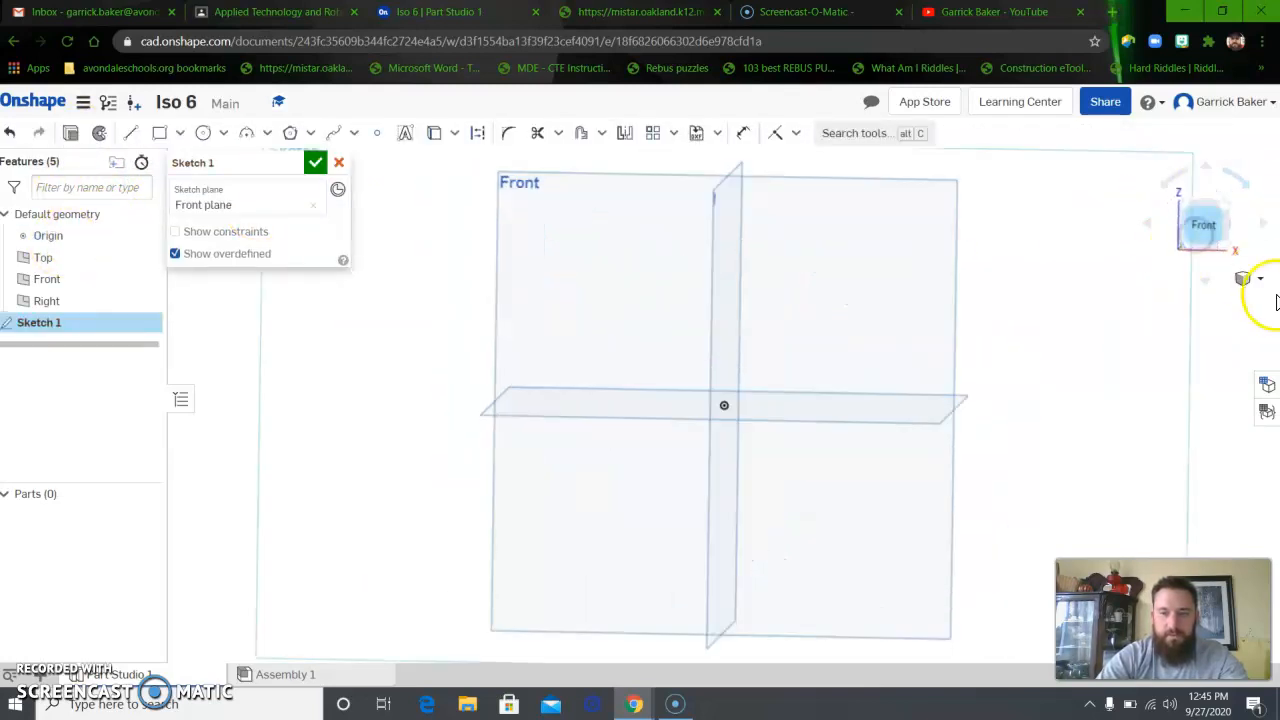
click(158, 133)
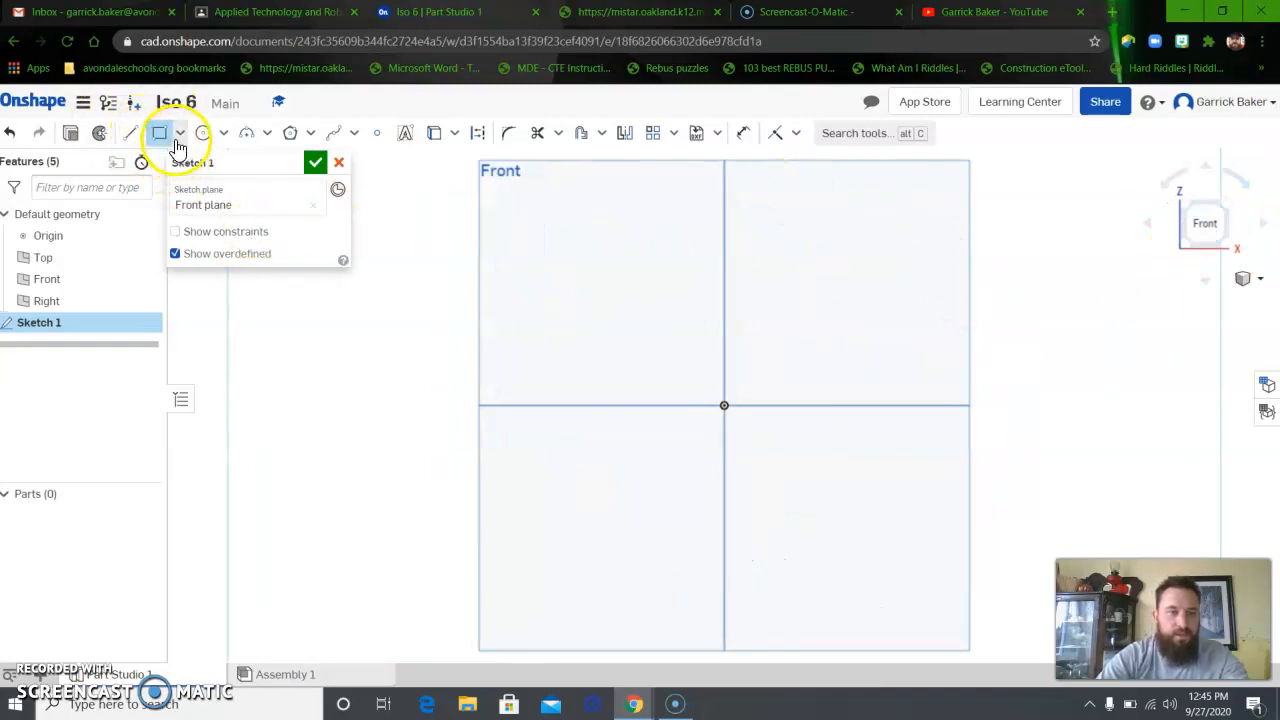
click(489, 194)
click(780, 393)
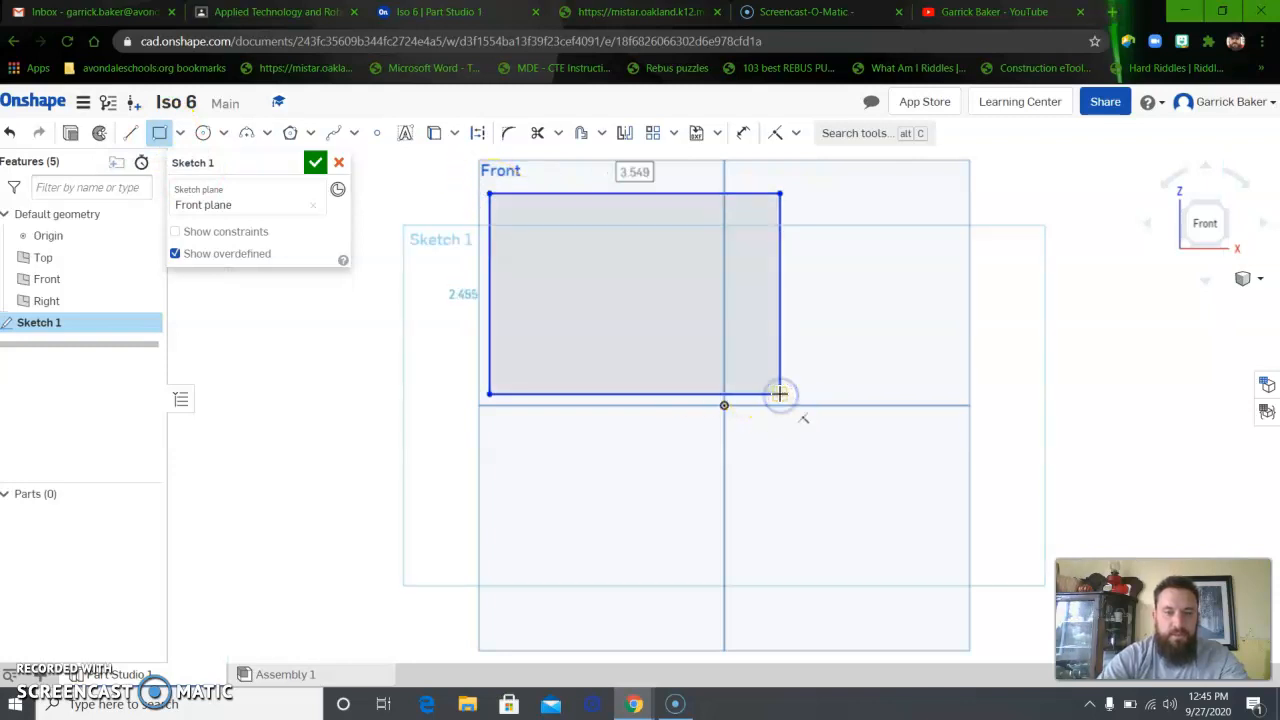
text(5)
key(Tab)
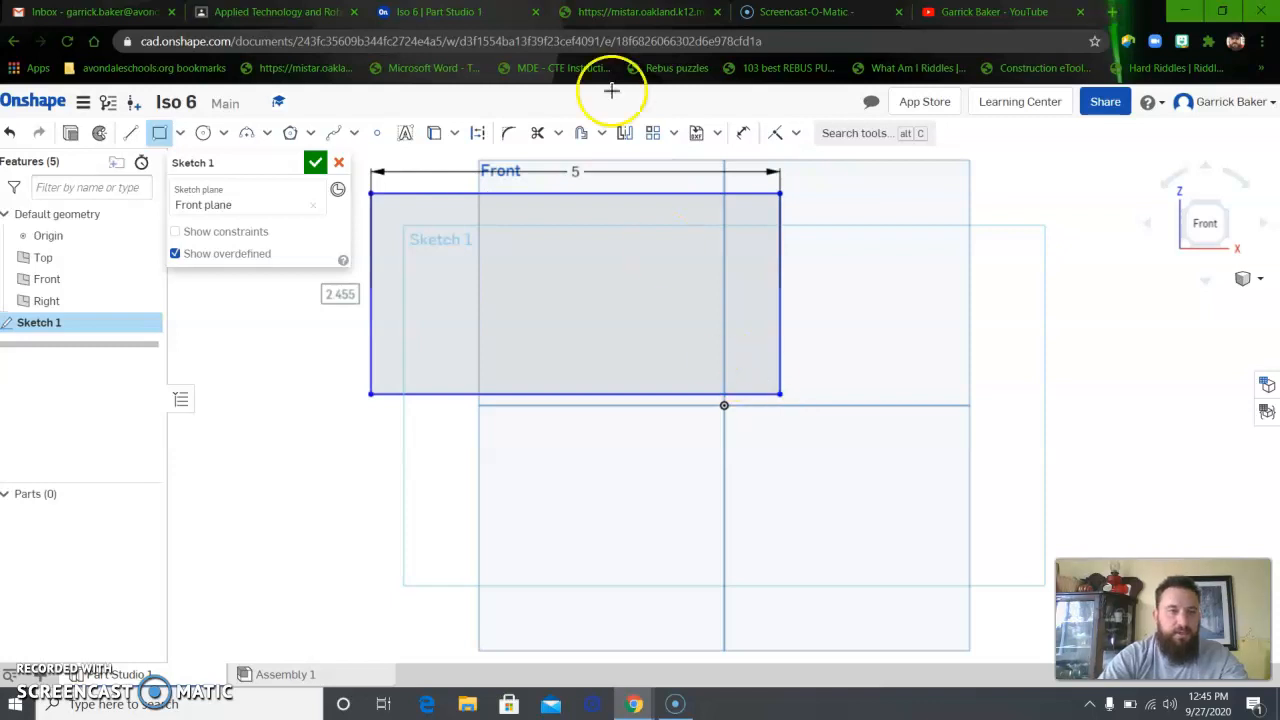
- Check object 6 on the isometric drawing sheet in Google Classroom and set the rectangle's height to 3.5 in
click(323, 13)
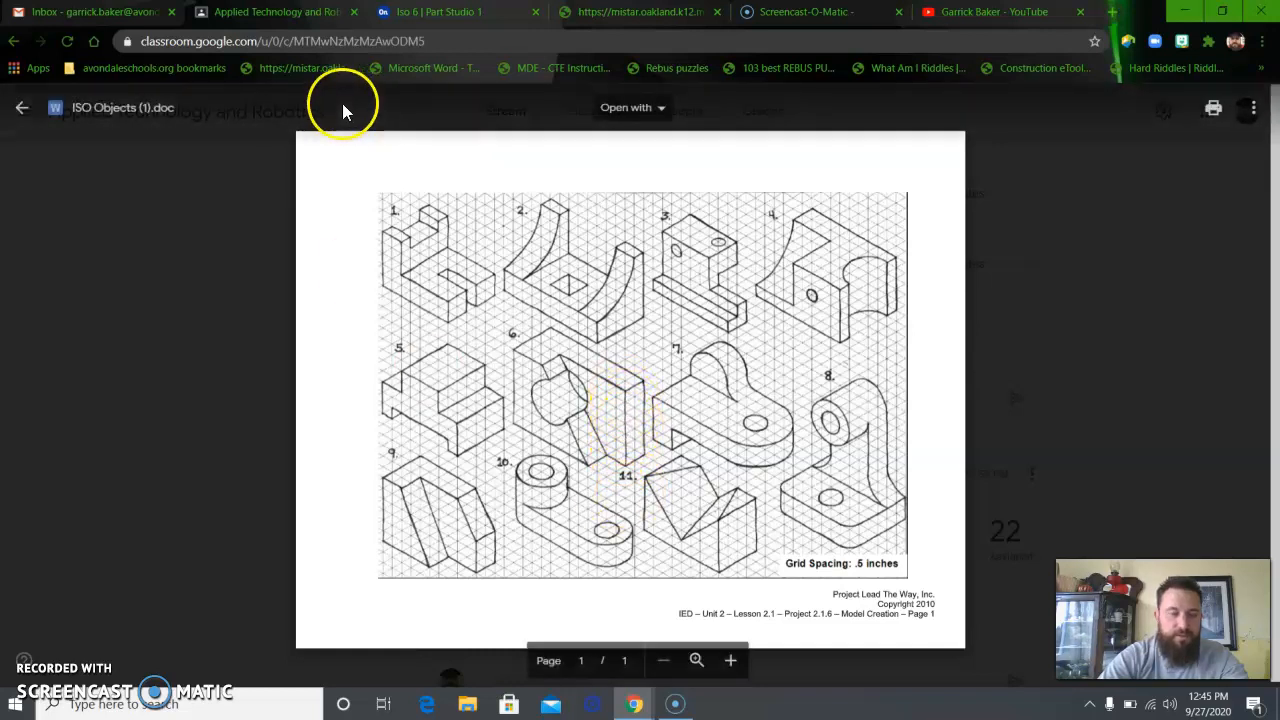
click(440, 12)
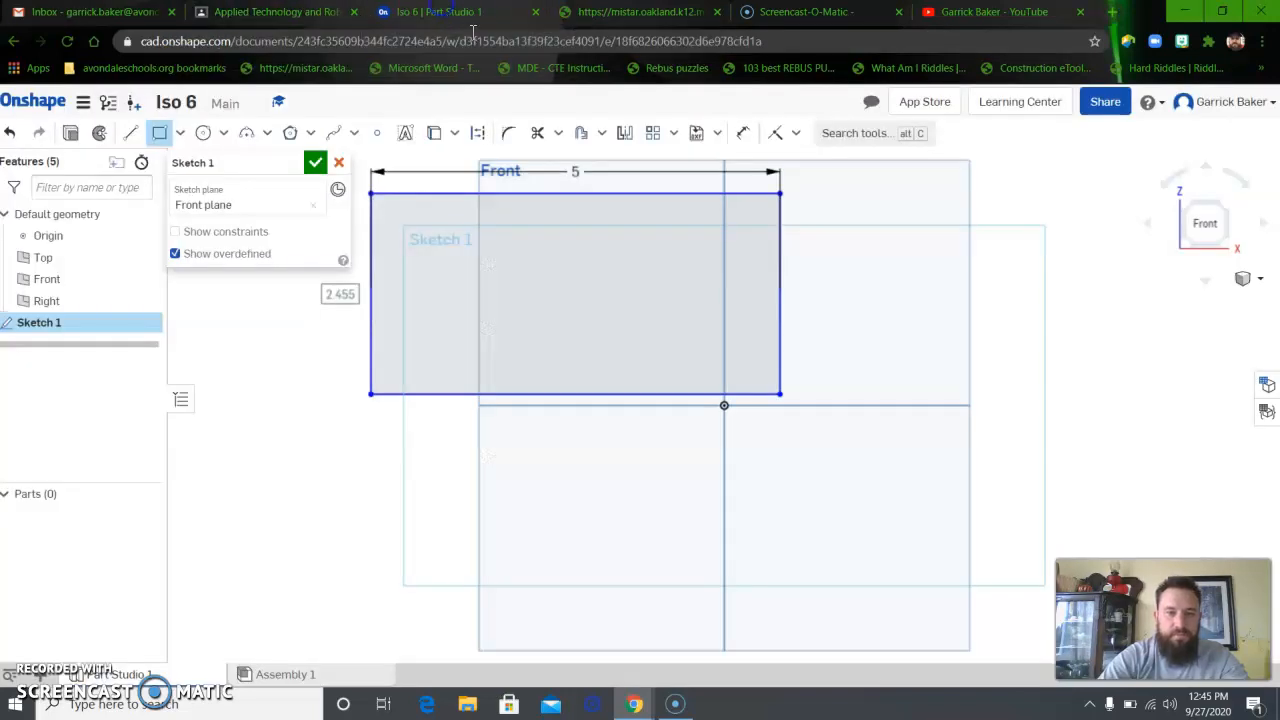
text(3.5)
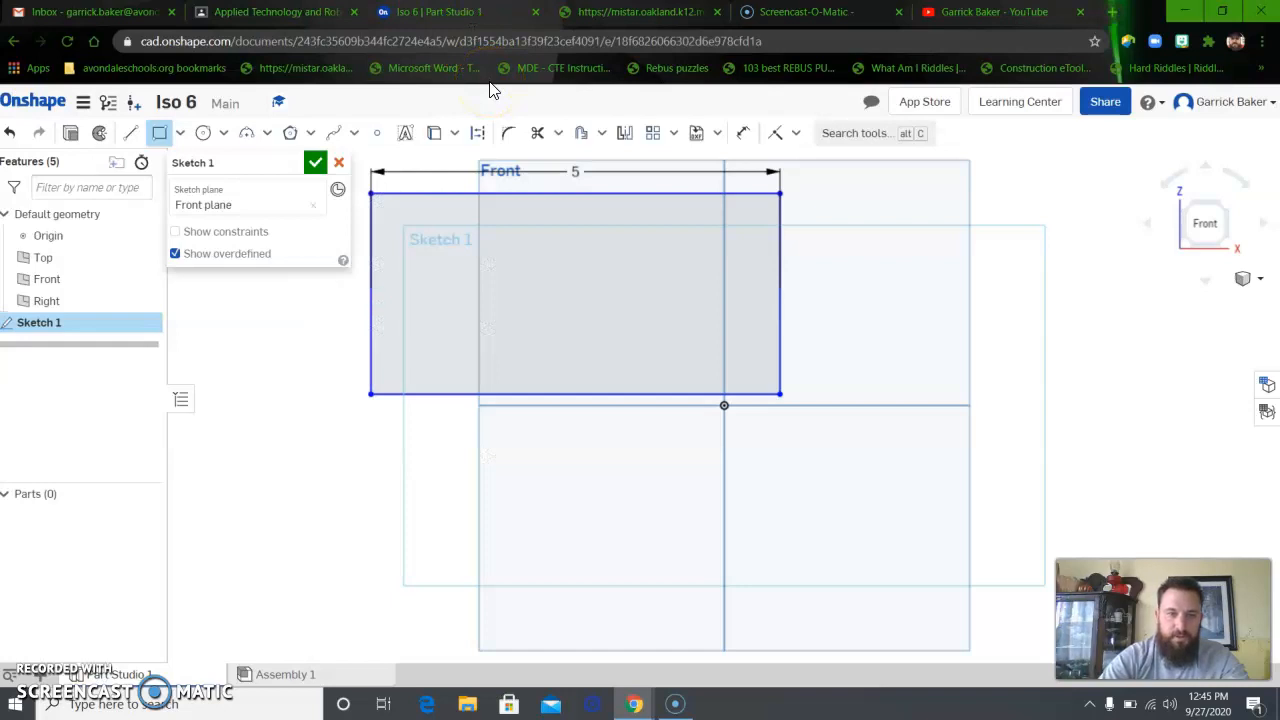
key(Return)
- Compare with object 6 on the drawing sheet and extrude the rectangle as a new solid with a blind depth of 1 in
middle_drag(531, 307, 571, 437)
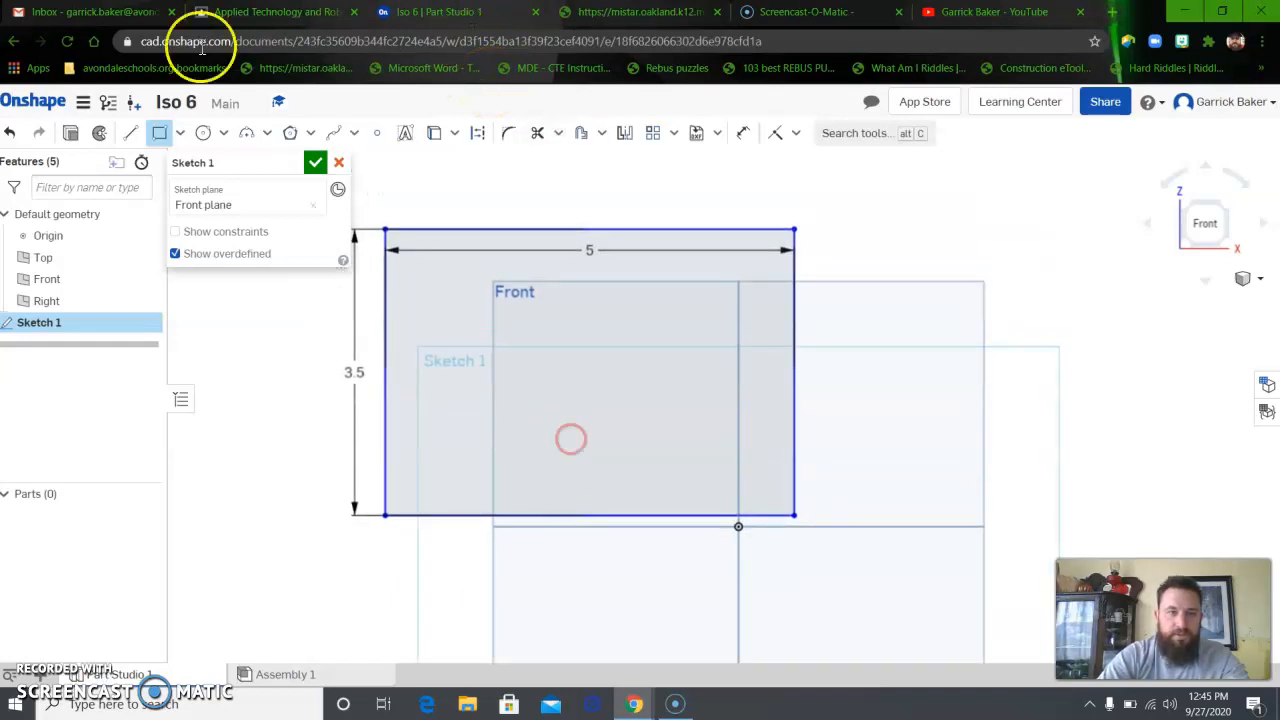
scroll(508, 280, up, 1)
scroll(508, 280, down, 2)
middle_drag(534, 329, 553, 374)
click(338, 14)
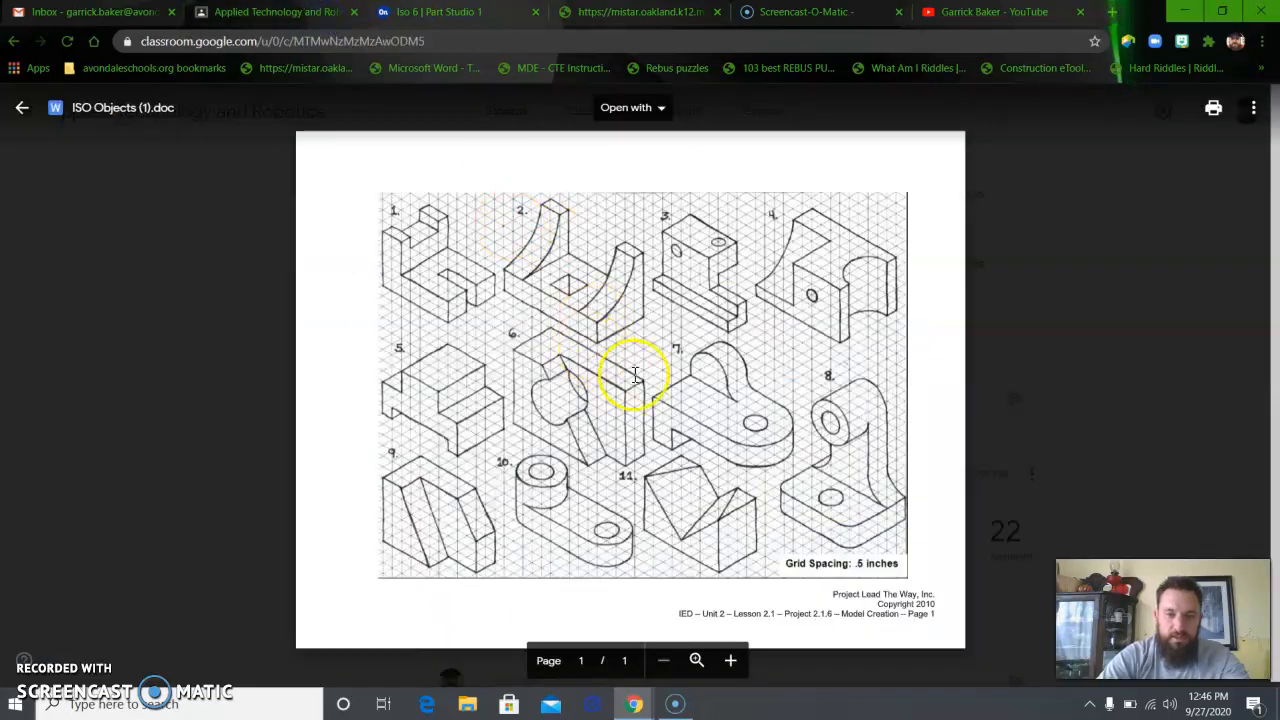
click(427, 14)
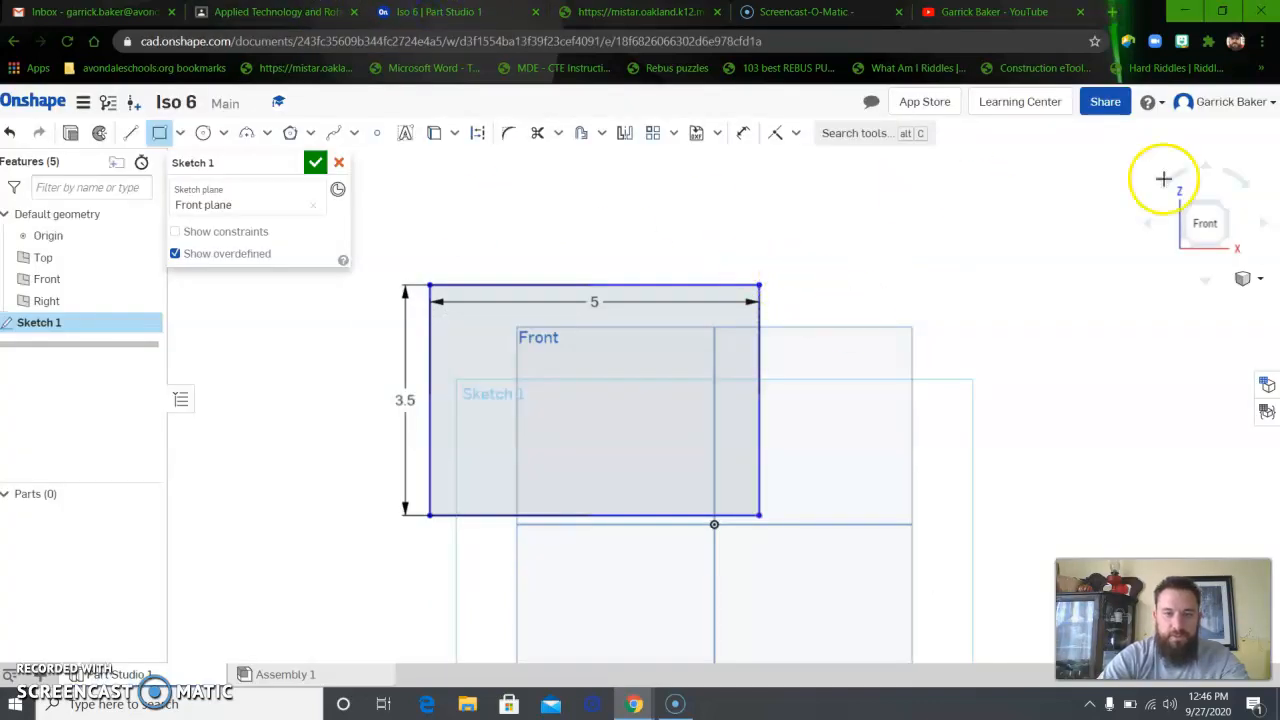
click(68, 134)
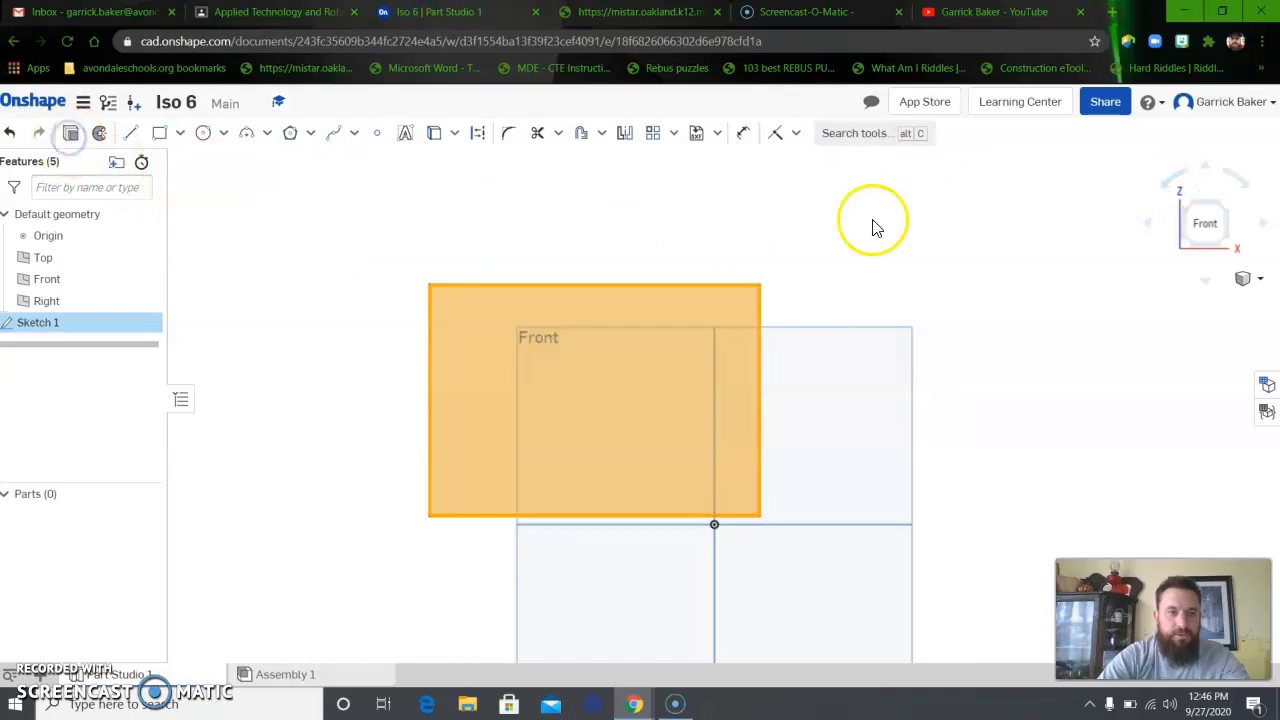
click(1218, 206)
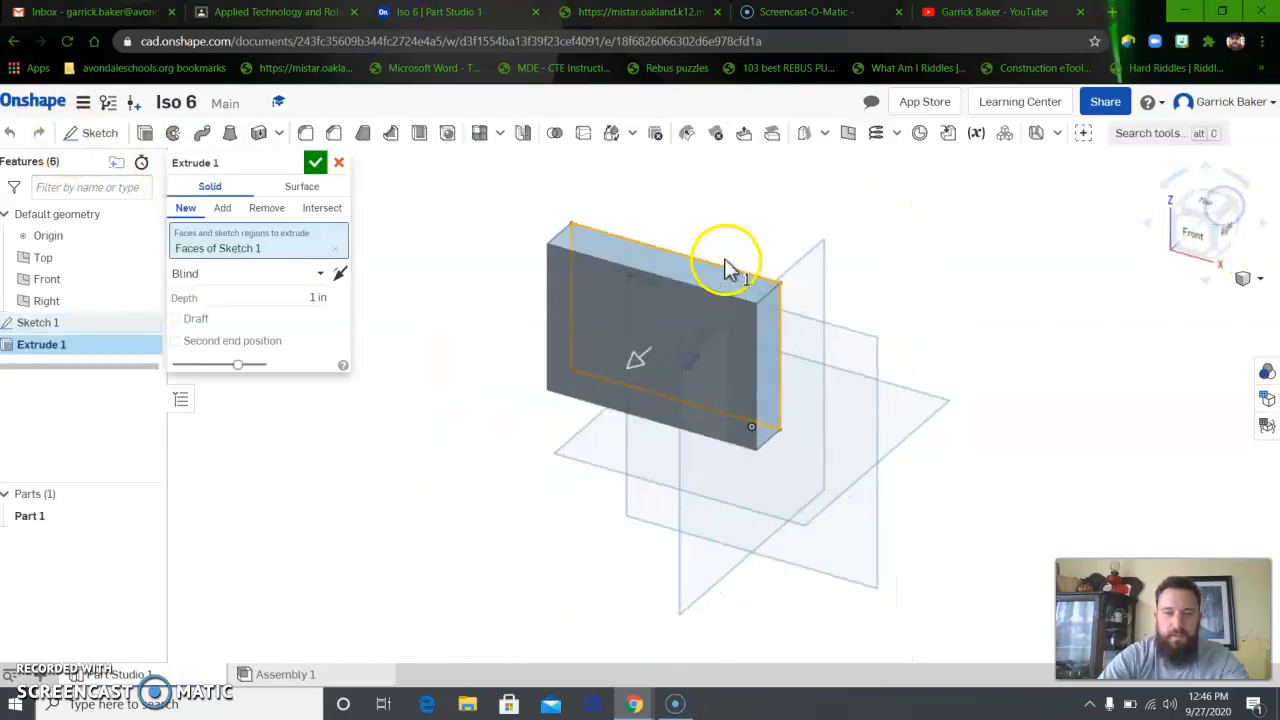
click(315, 162)
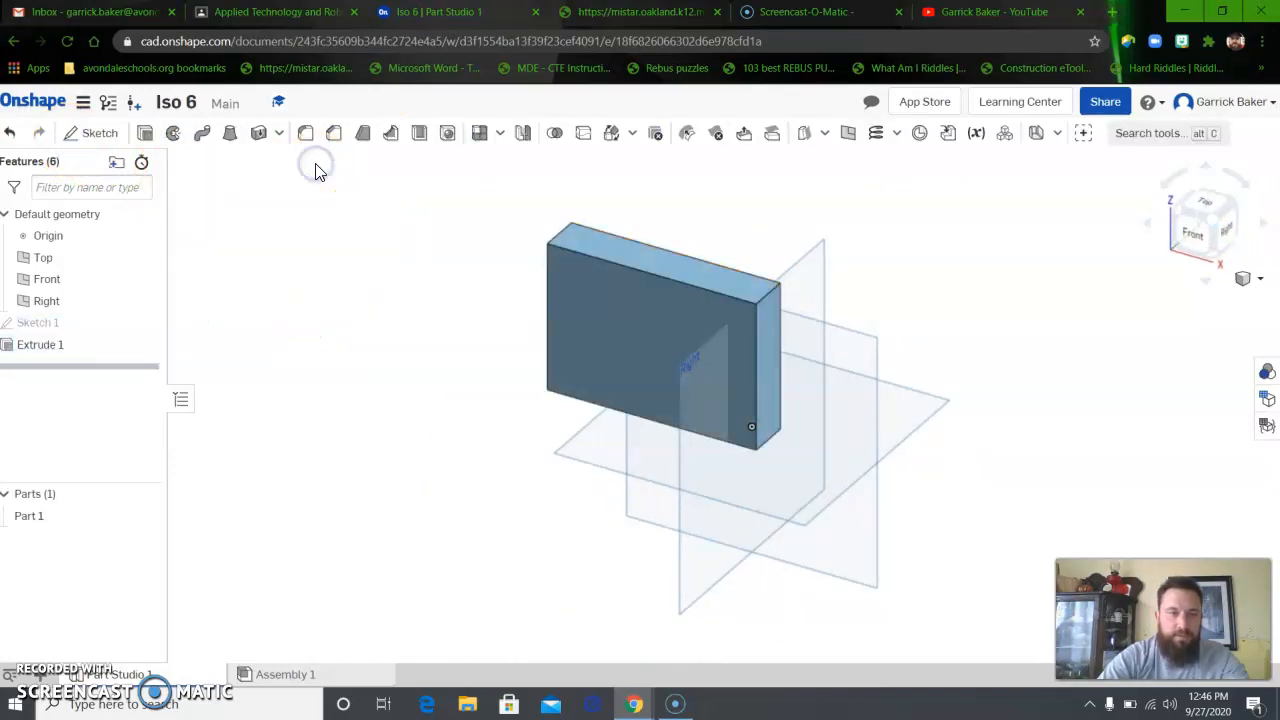
- Review object 6 on the drawing sheet and start a sketch on the block's front face, viewed face-on
right_drag(714, 357, 797, 451)
click(318, 12)
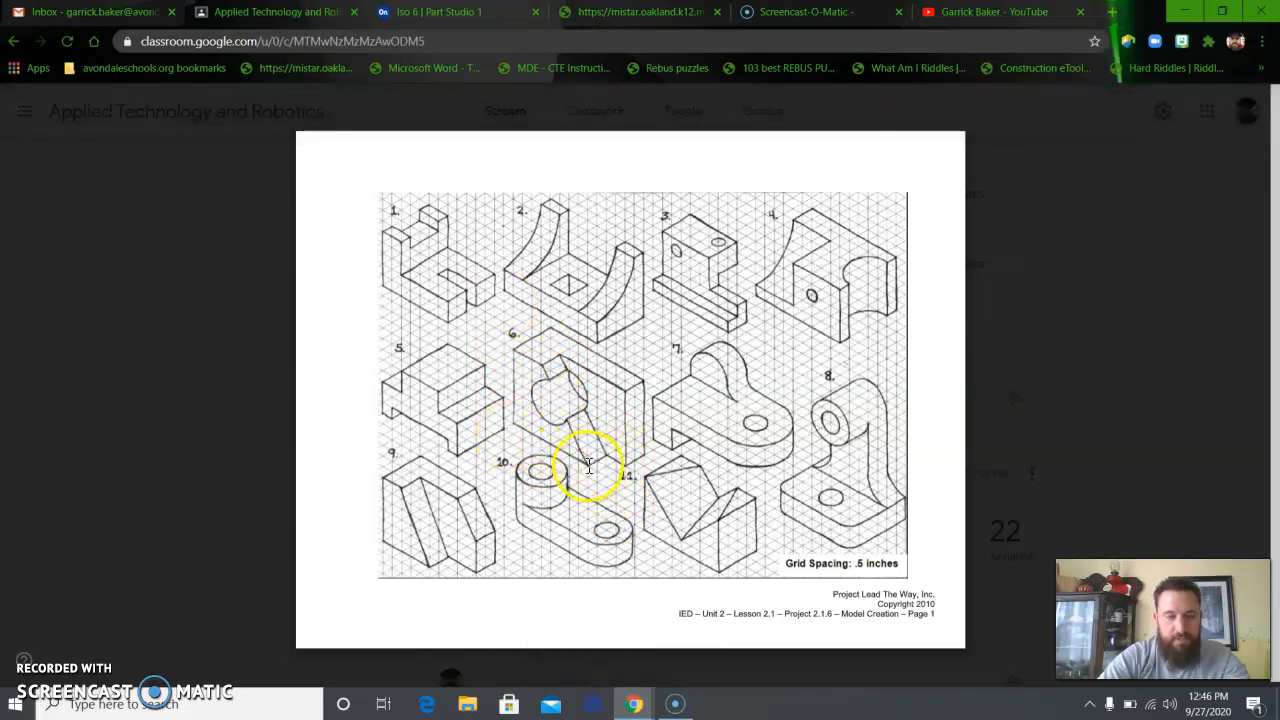
click(398, 22)
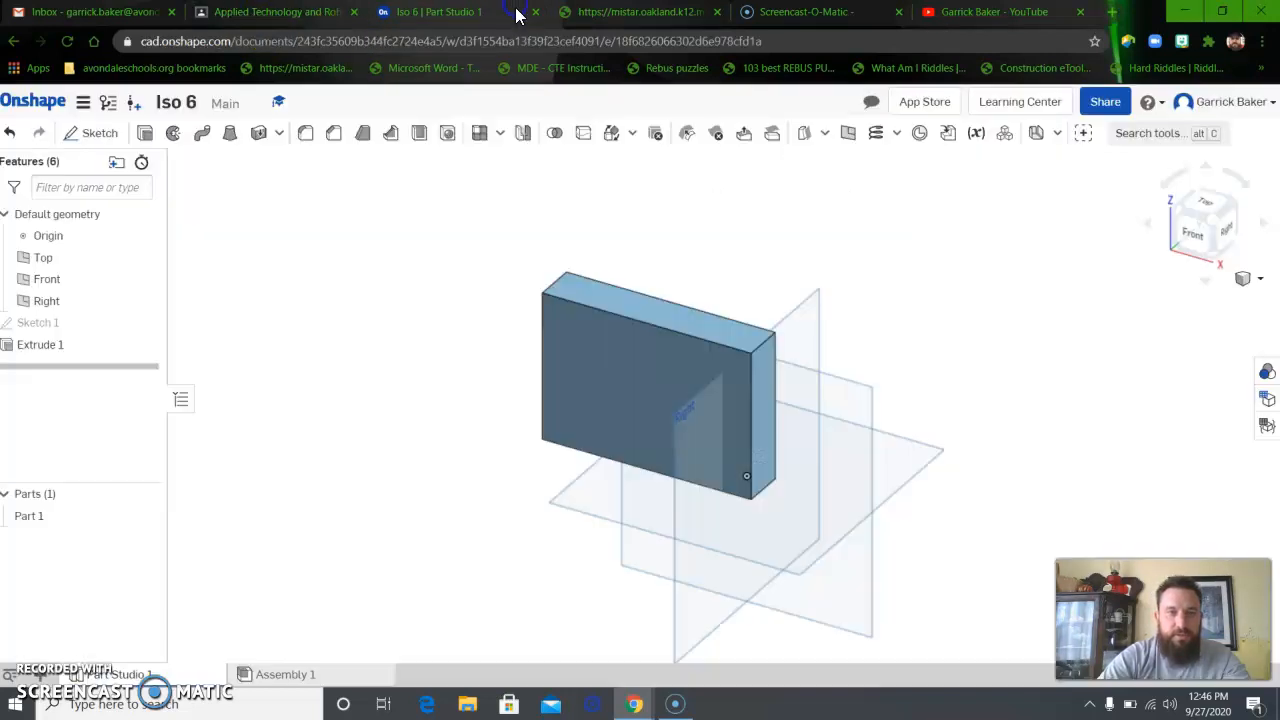
click(100, 133)
click(650, 350)
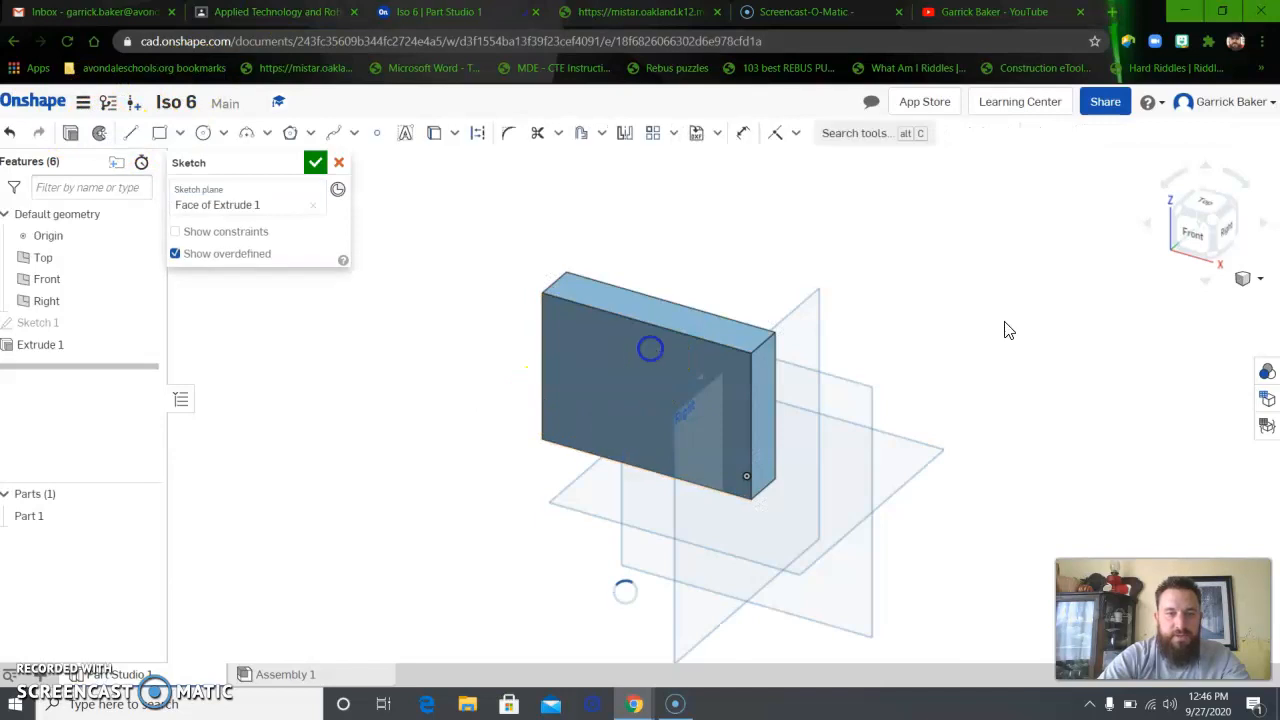
click(1194, 230)
- Draw a 4 in line along the front face's bottom edge, starting at its lower-left corner
click(130, 133)
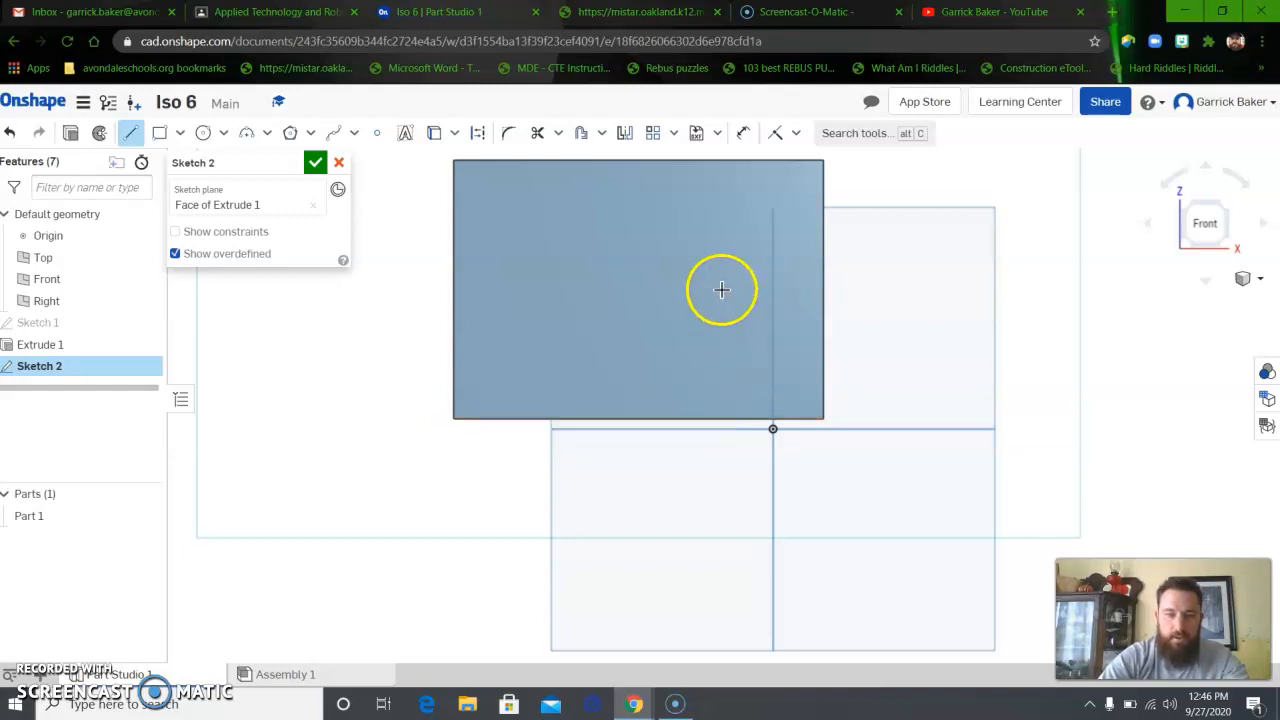
click(671, 416)
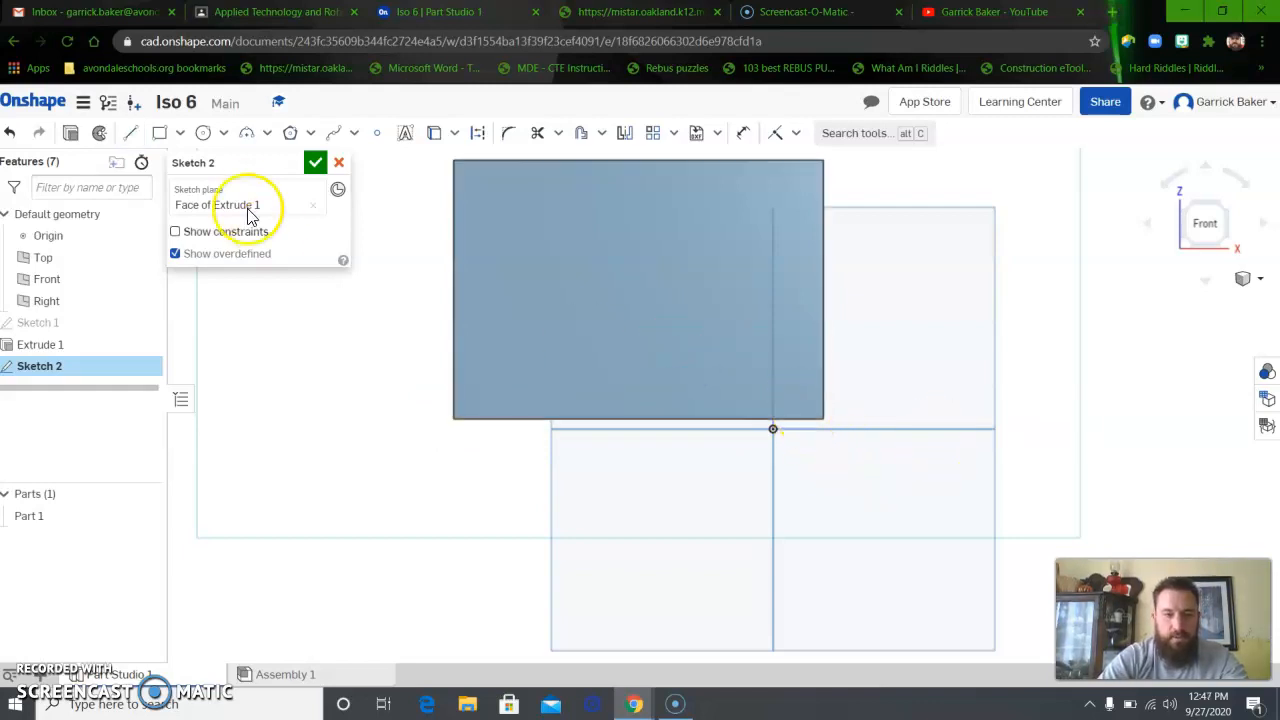
click(130, 133)
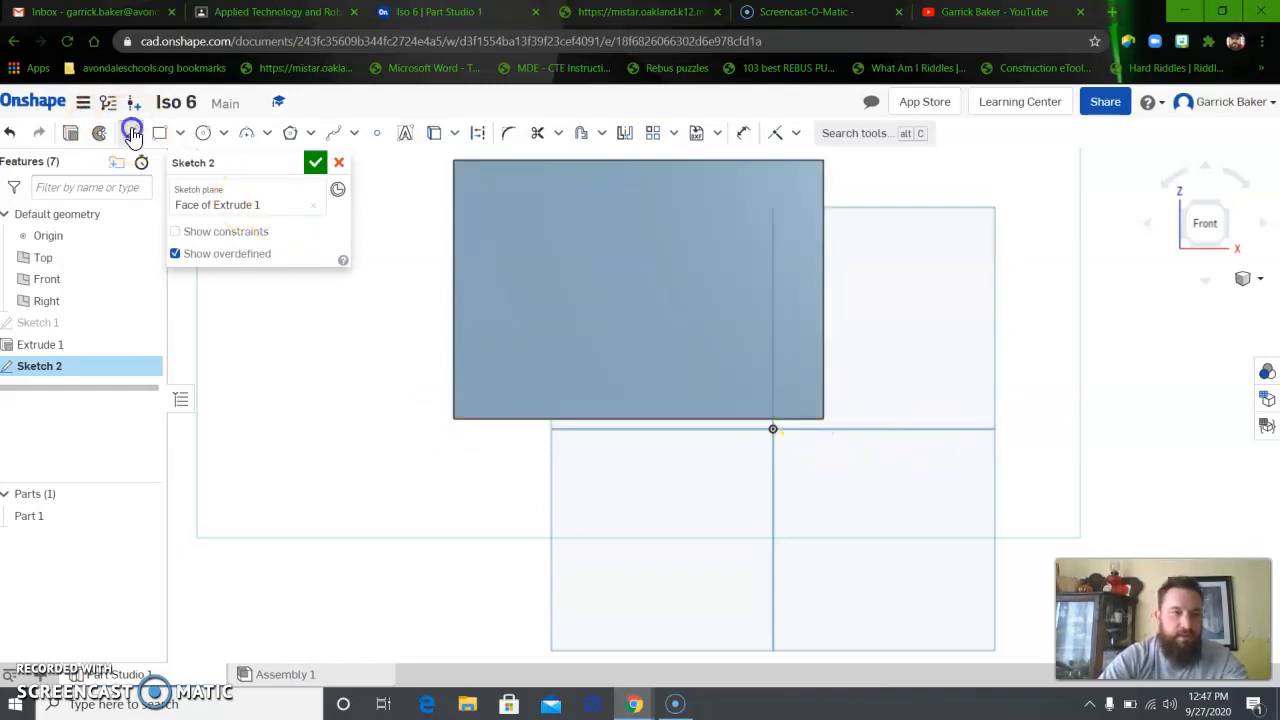
click(455, 420)
click(655, 420)
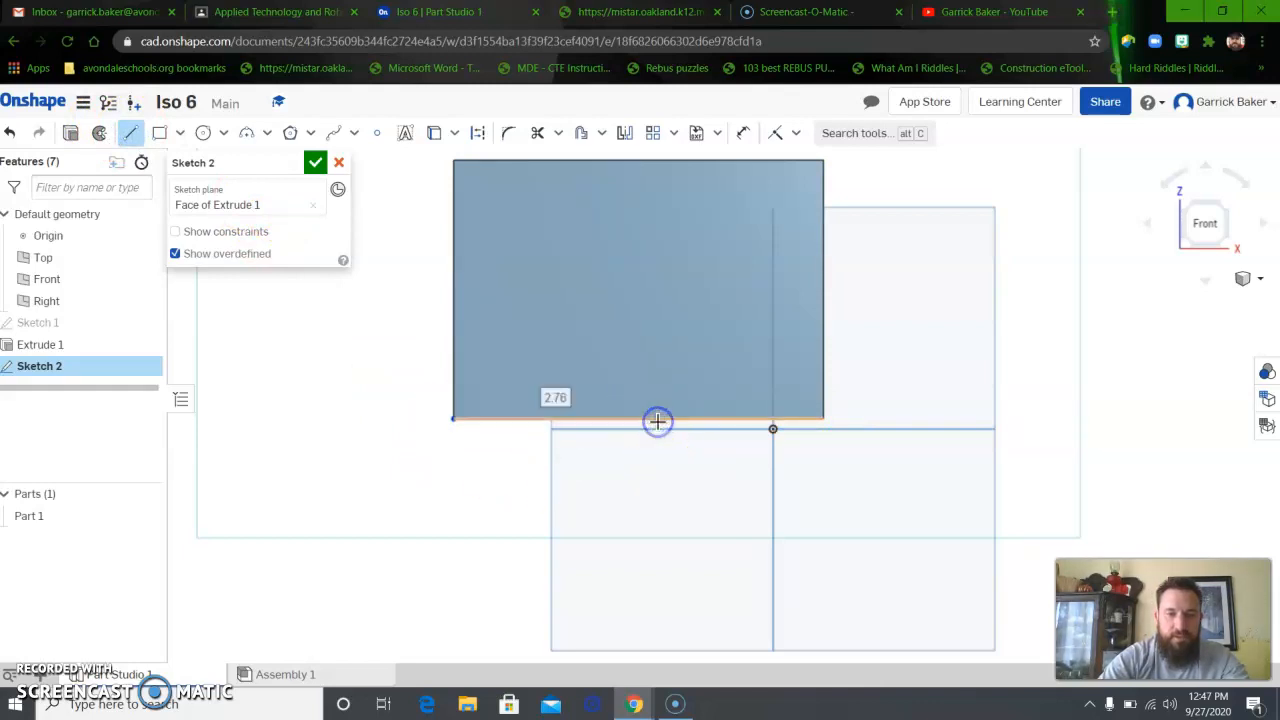
double_click(658, 421)
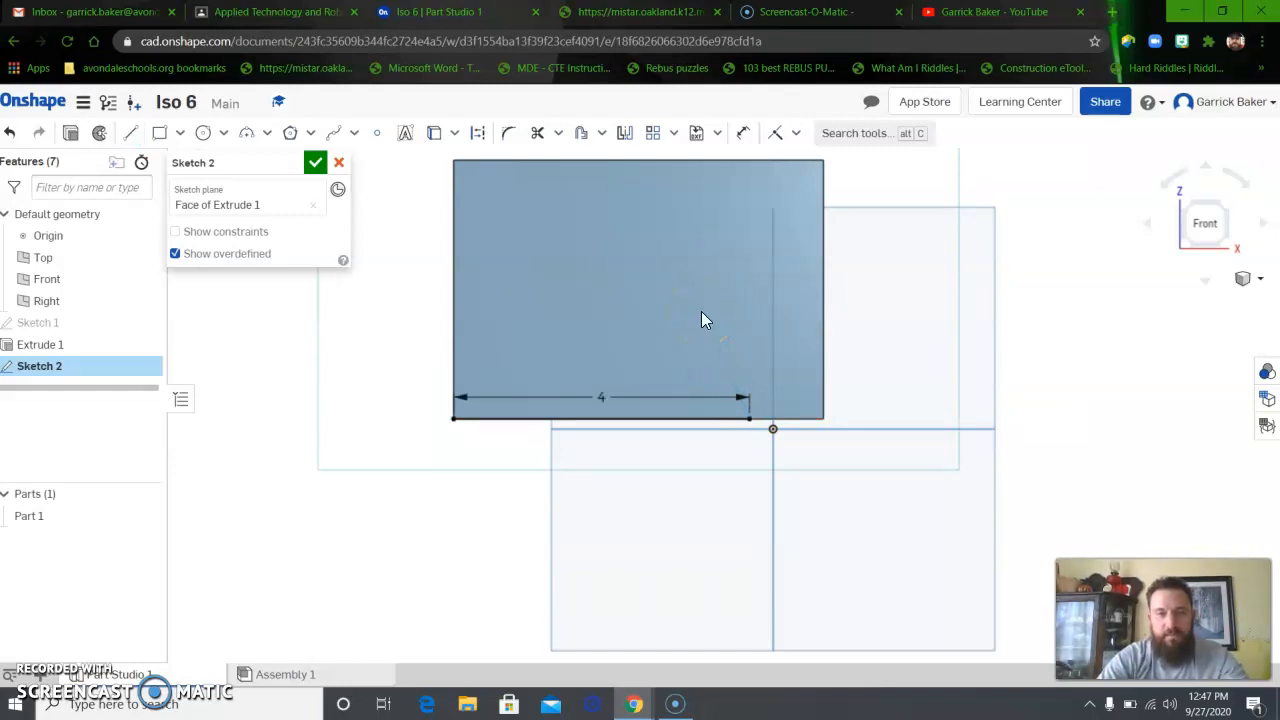
- Recheck the drawing sheet and draw a line up the face's full left edge from the lower-left to the upper-left corner
click(290, 12)
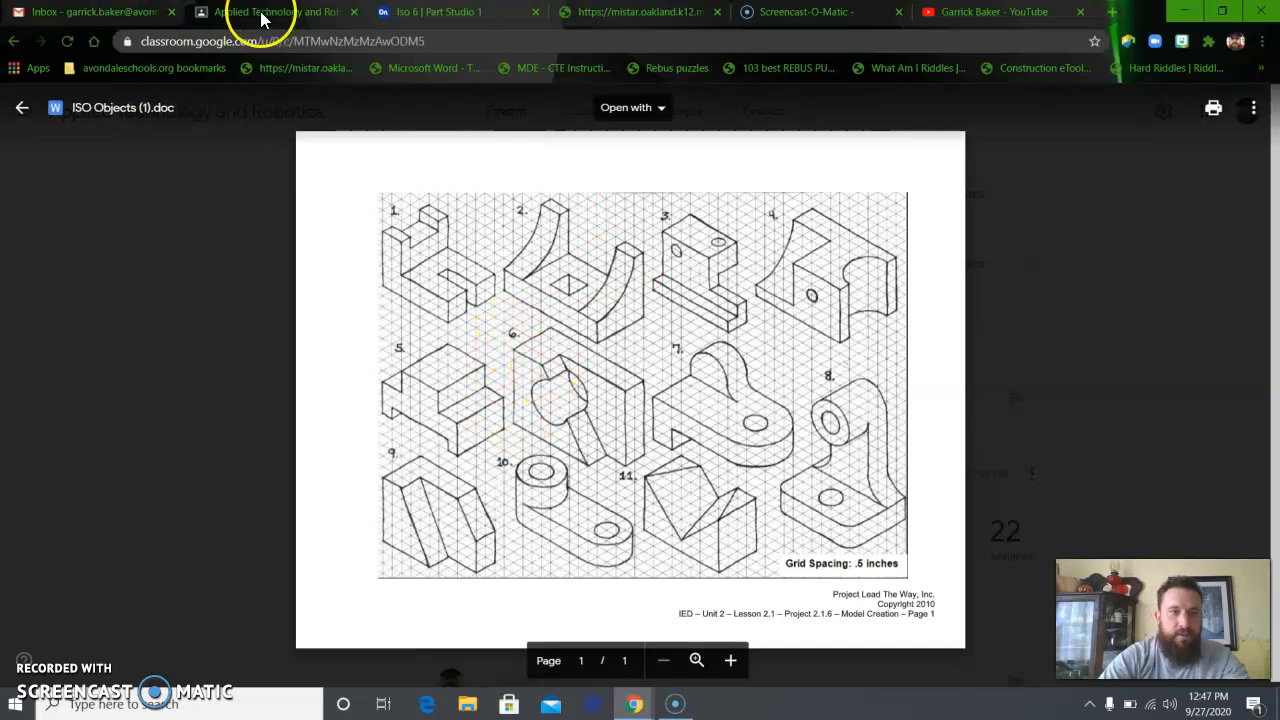
click(420, 12)
click(130, 133)
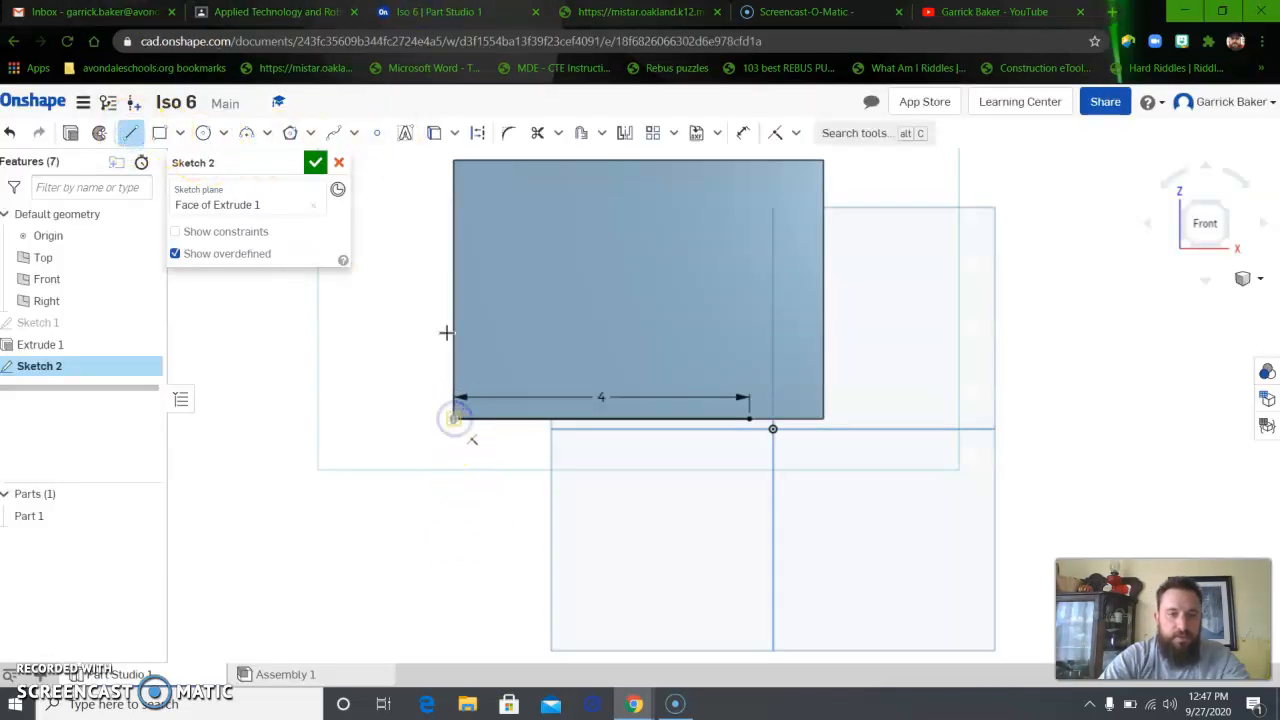
click(455, 161)
right_click(454, 161)
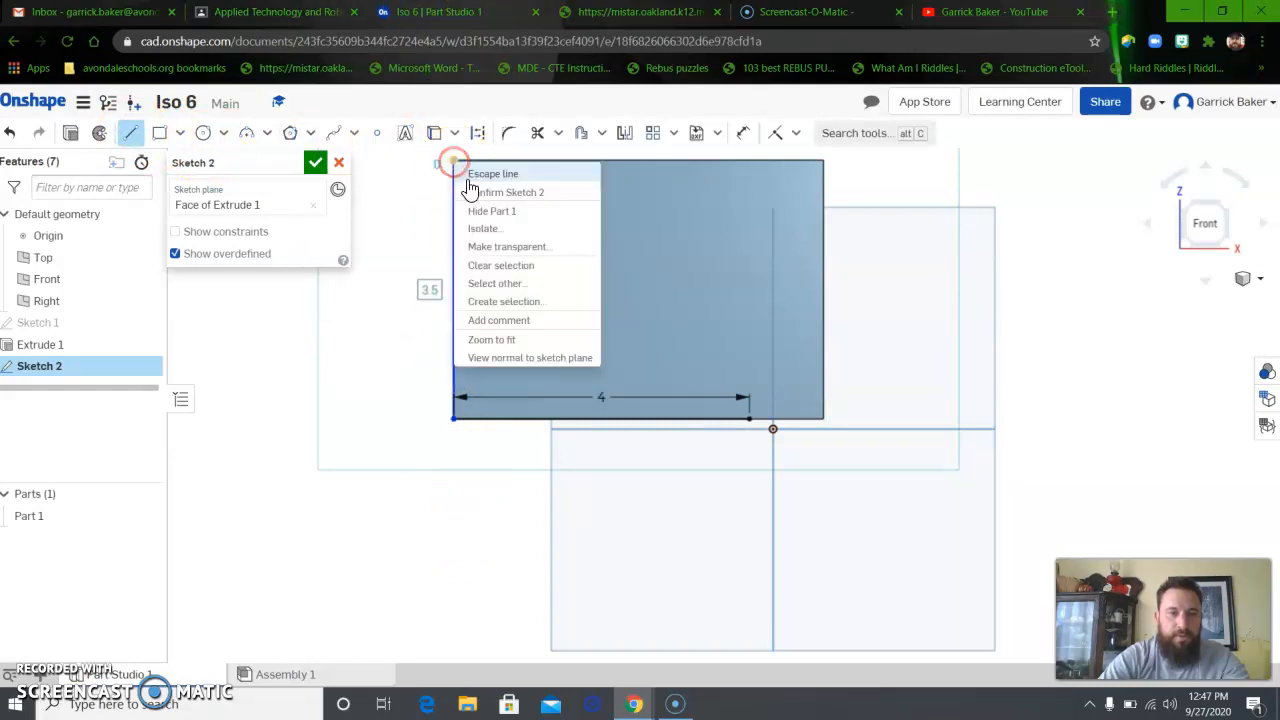
click(493, 174)
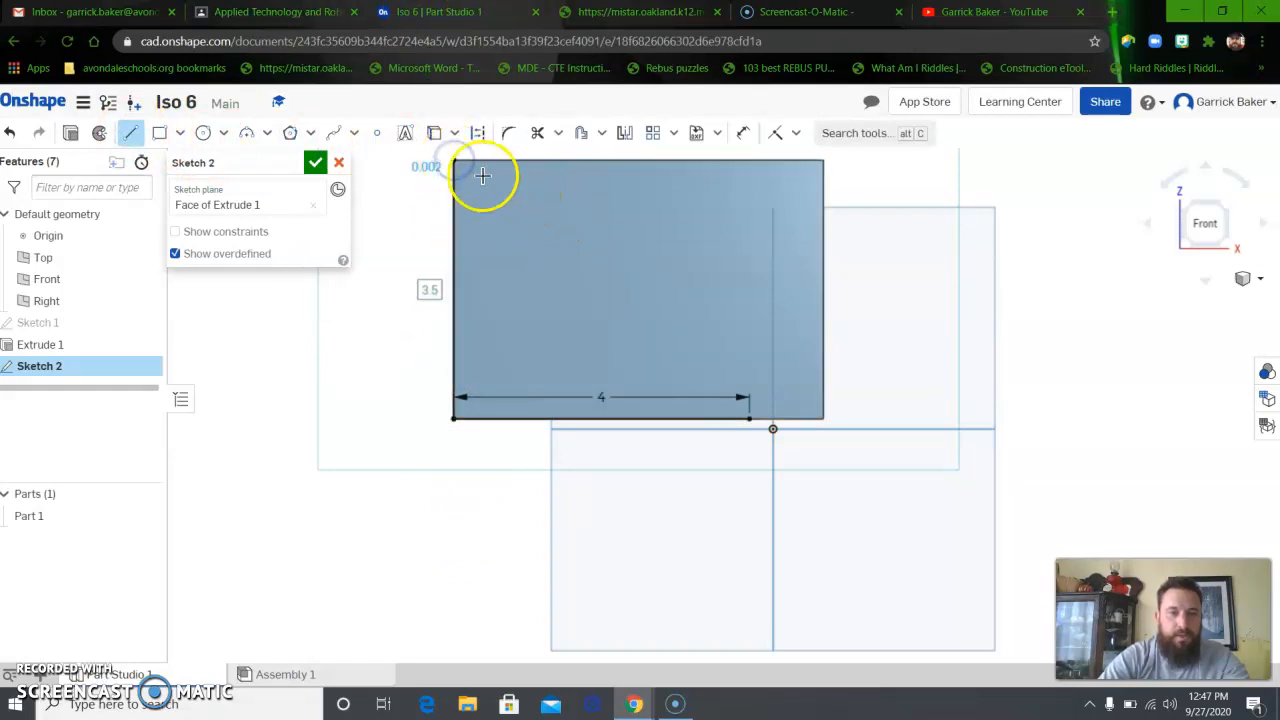
- Draw a 1.5 in line along the top edge from the upper-left corner and a diagonal to the 4 in line's free end
click(551, 160)
text(1)
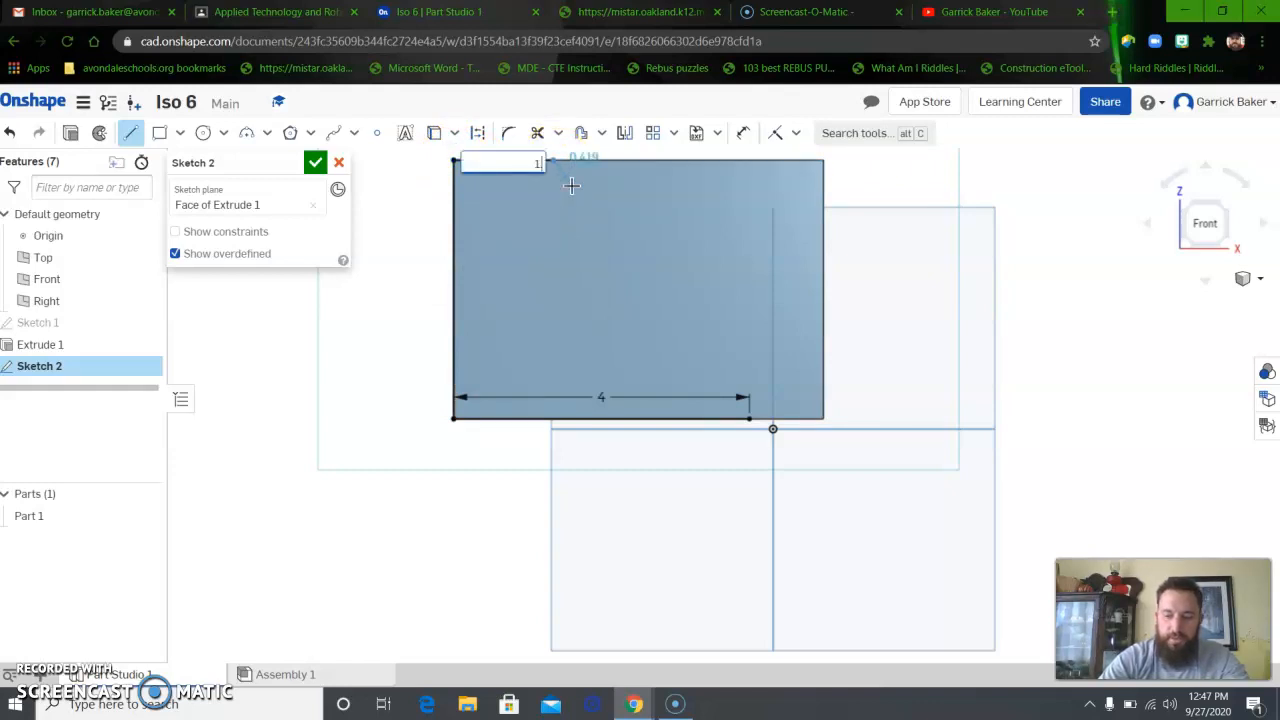
text(.5)
key(Return)
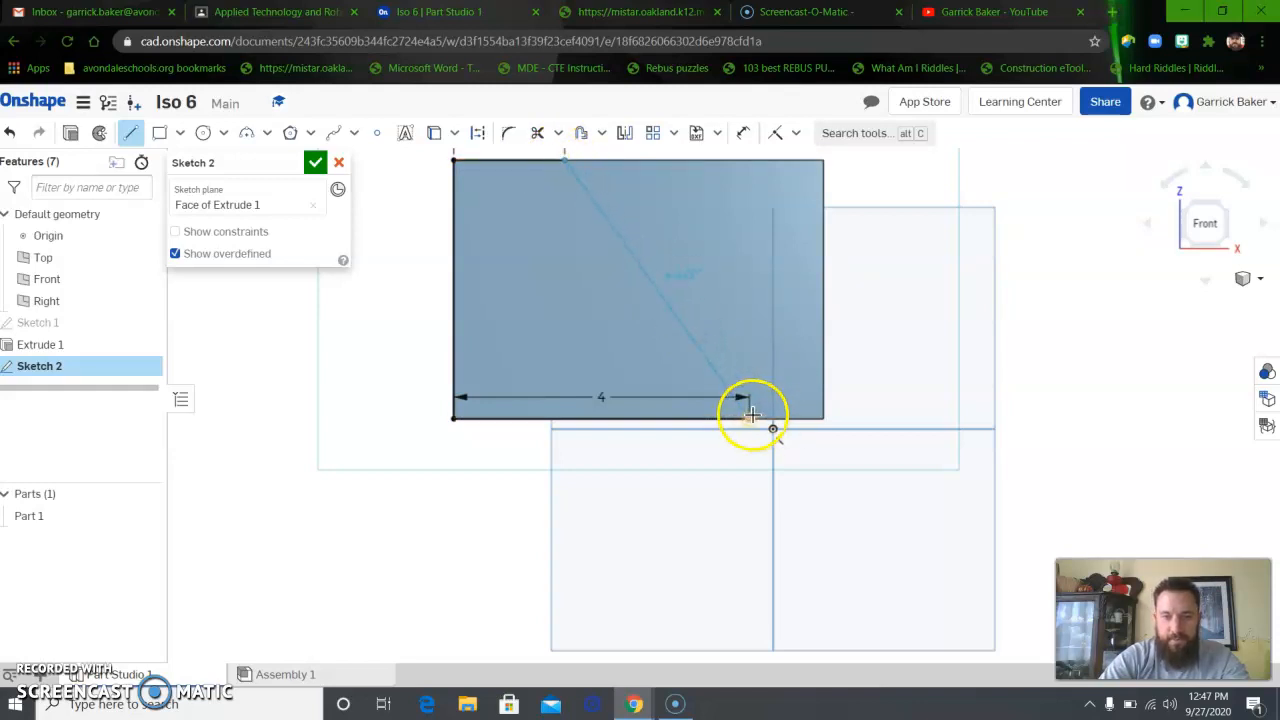
click(748, 418)
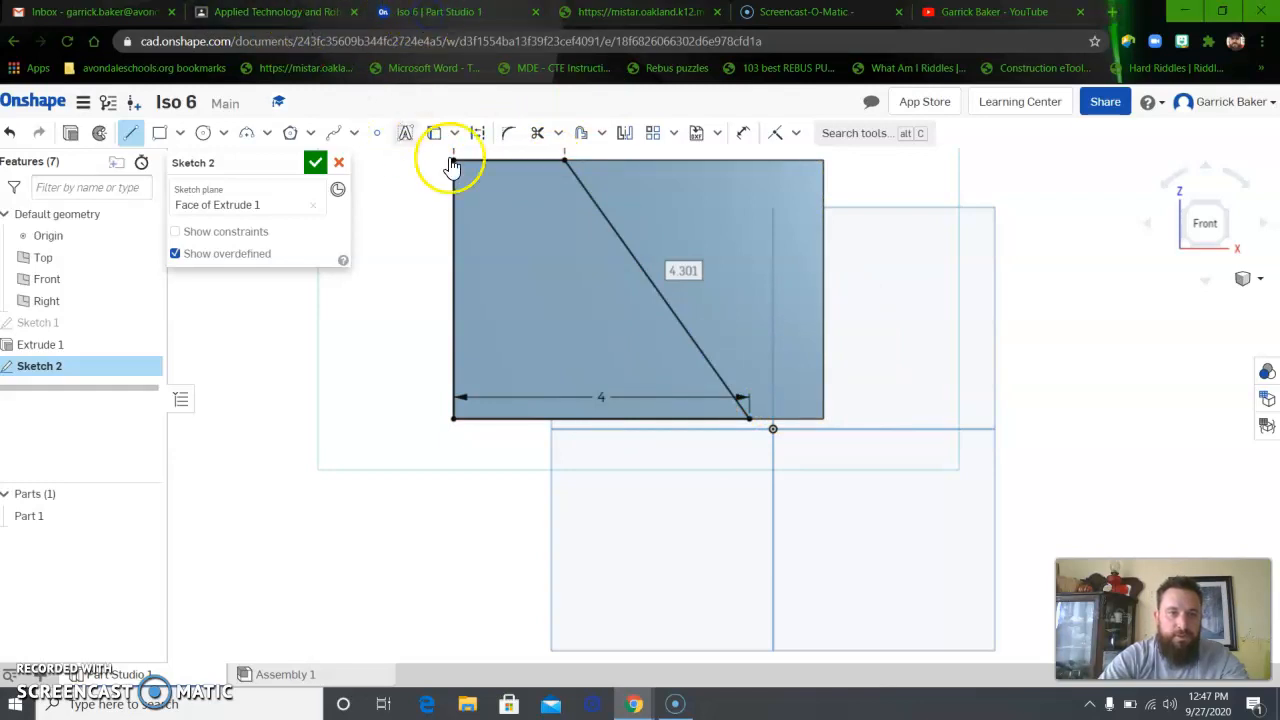
- Check object 6 on the drawing sheet and extrude the sketched trapezoid region 1 in outward, adding it to the block
click(270, 12)
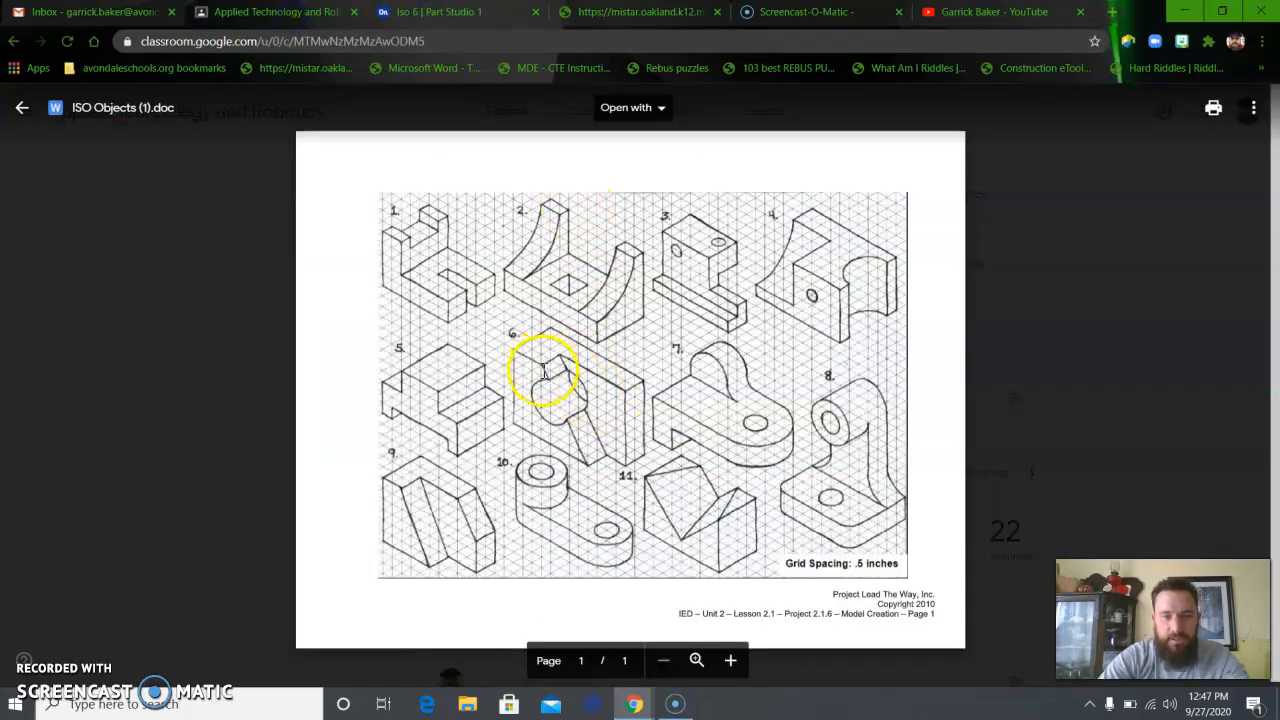
click(433, 12)
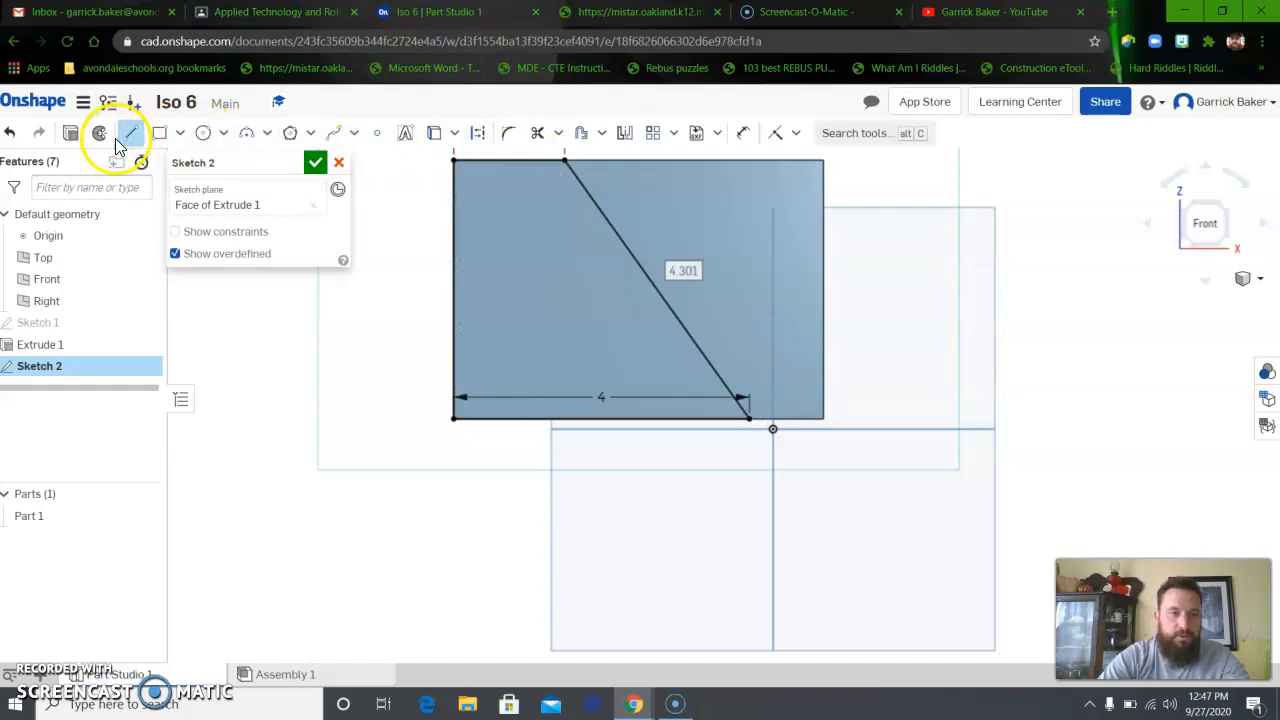
click(74, 136)
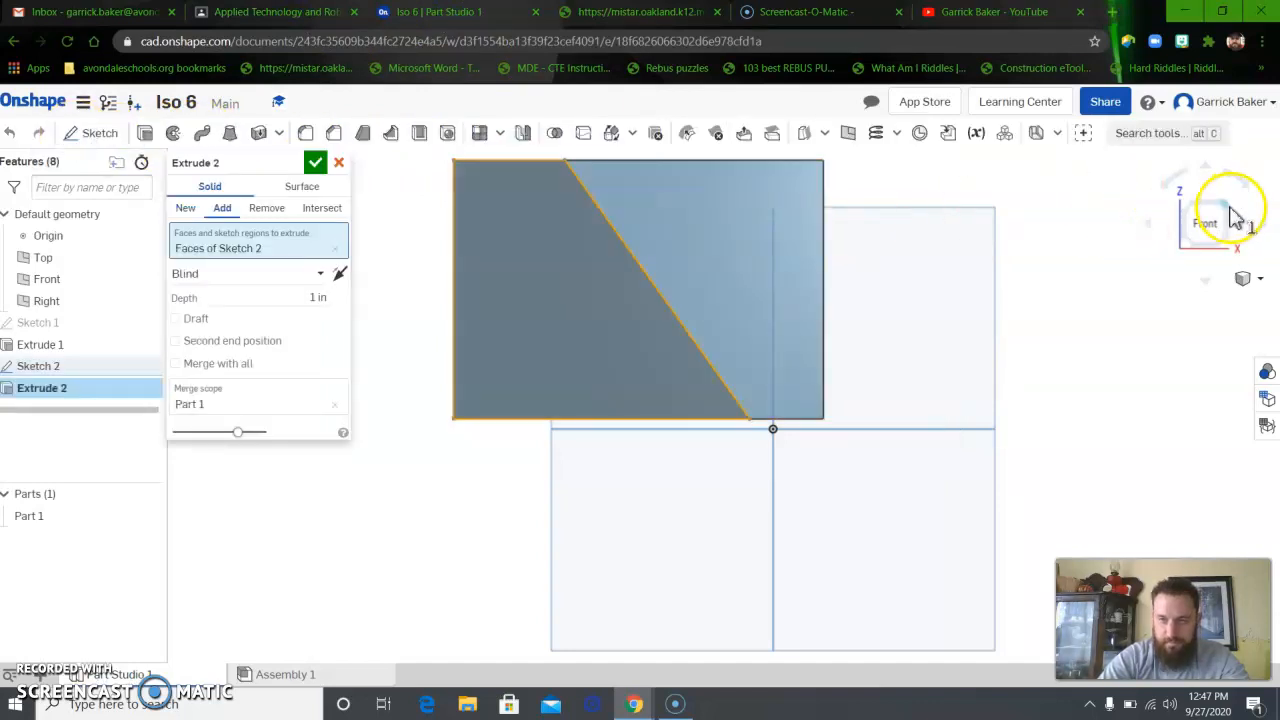
click(1230, 220)
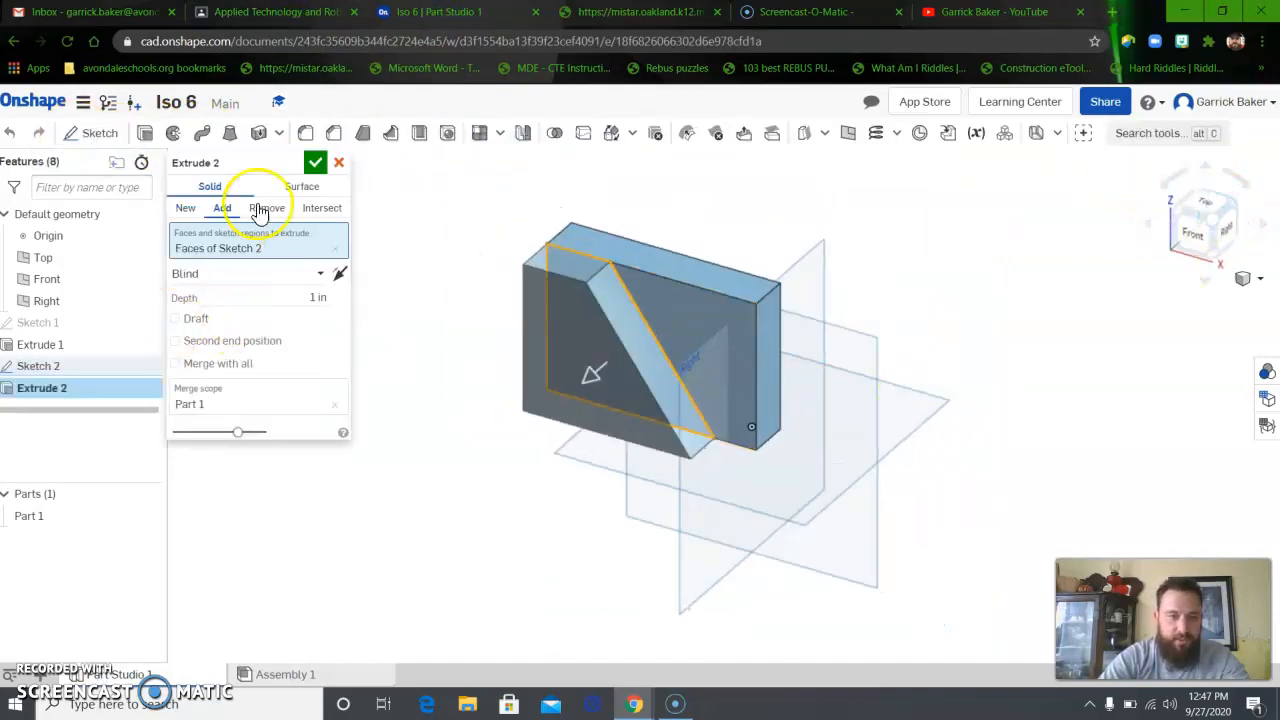
click(315, 162)
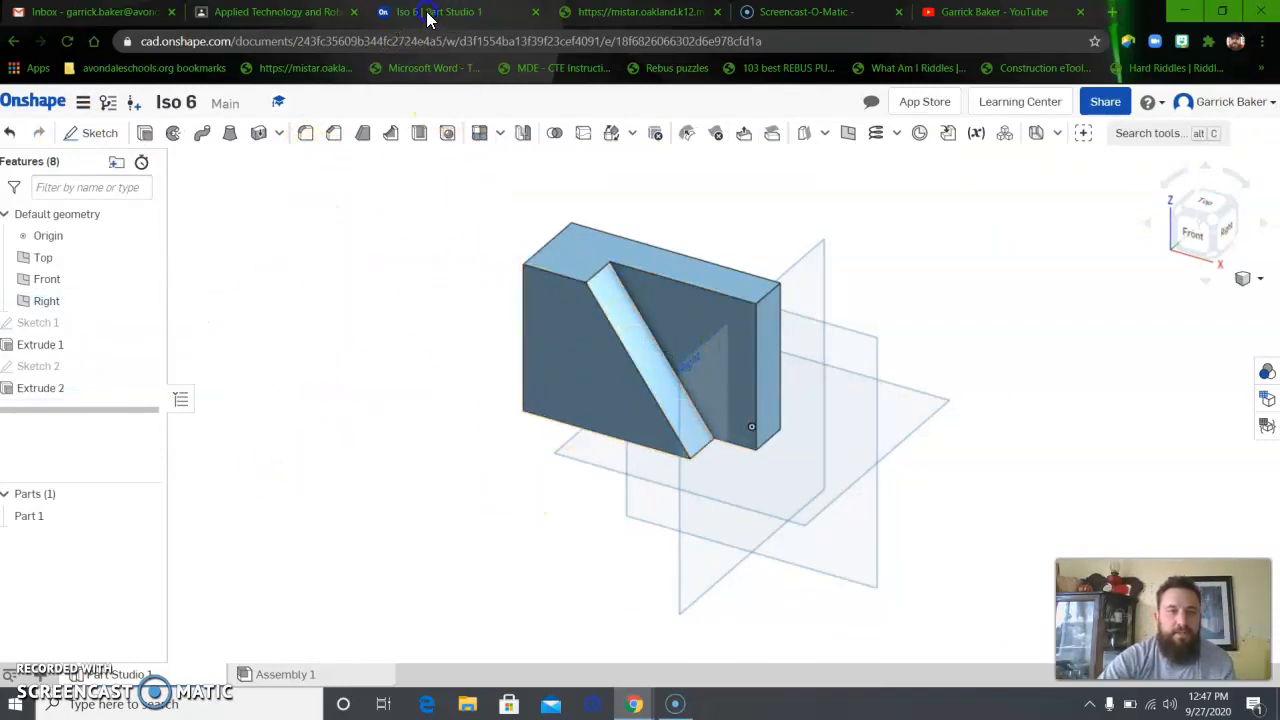
- Enlarge the drawing sheet to review object 6's hole and start a sketch on the raised front face, viewed face-on
click(285, 16)
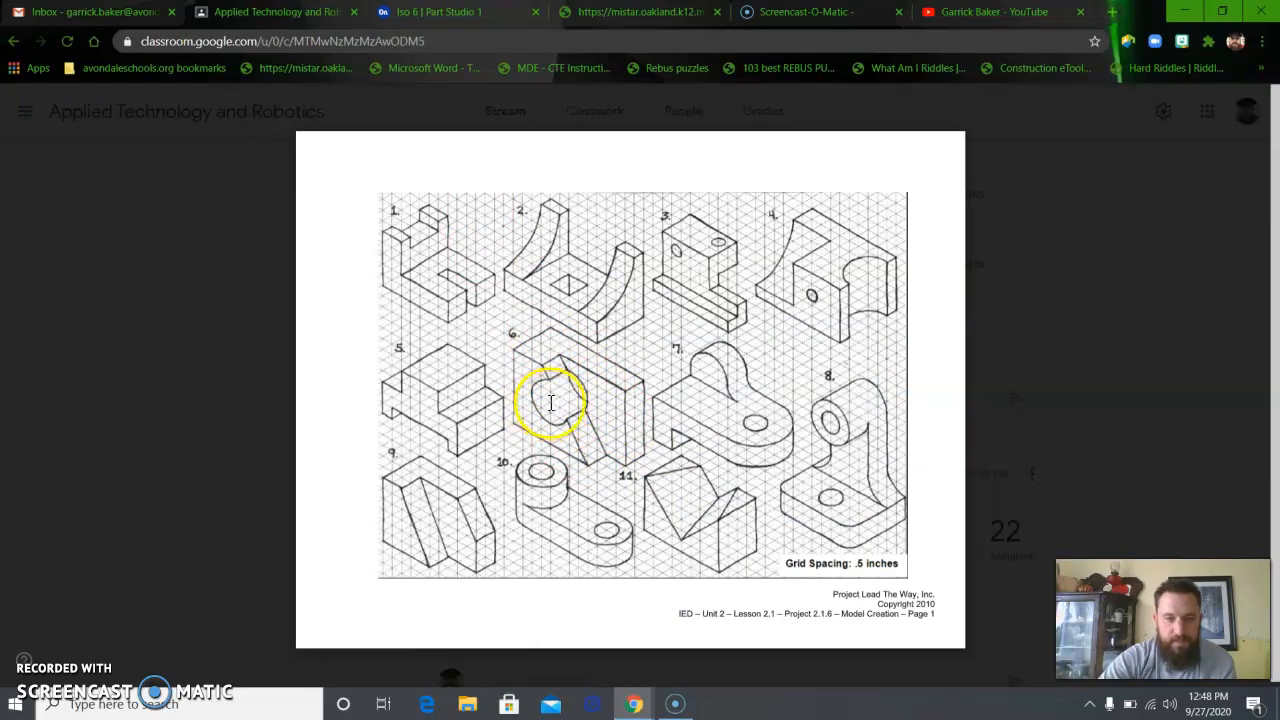
ctrl+scroll(551, 405, up, 2)
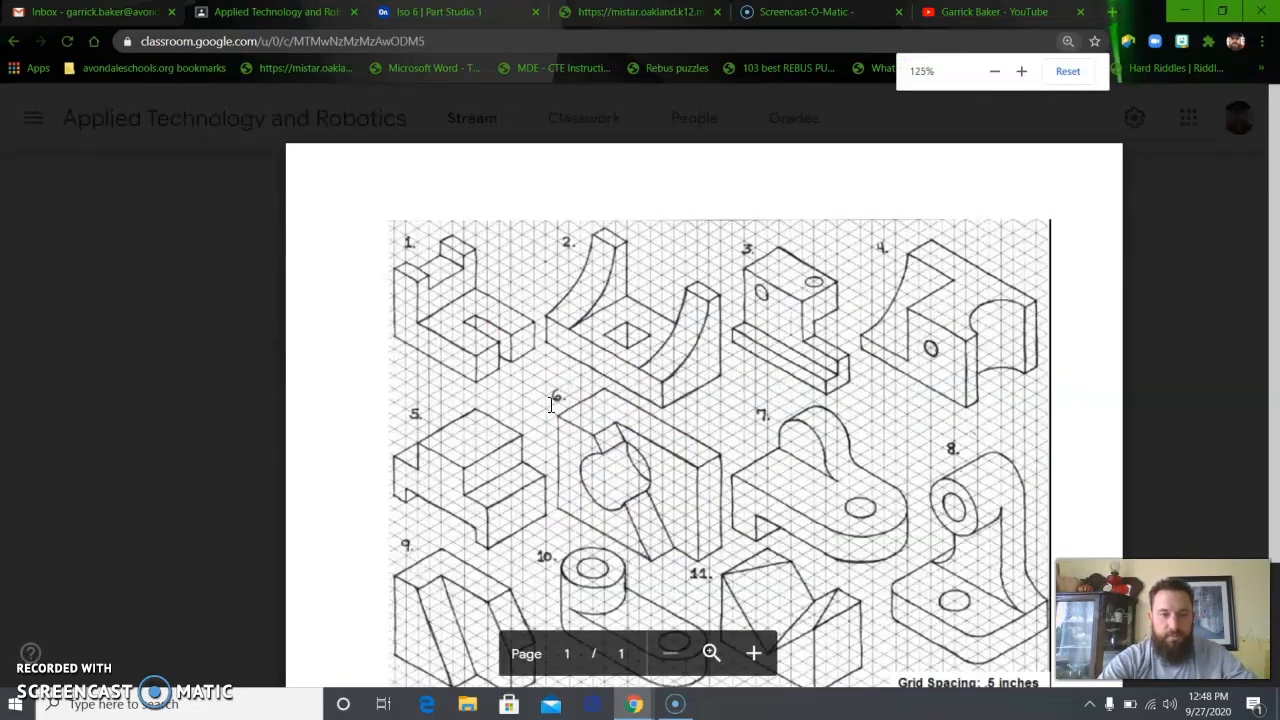
scroll(551, 407, down, 1)
ctrl+scroll(551, 407, up, 2)
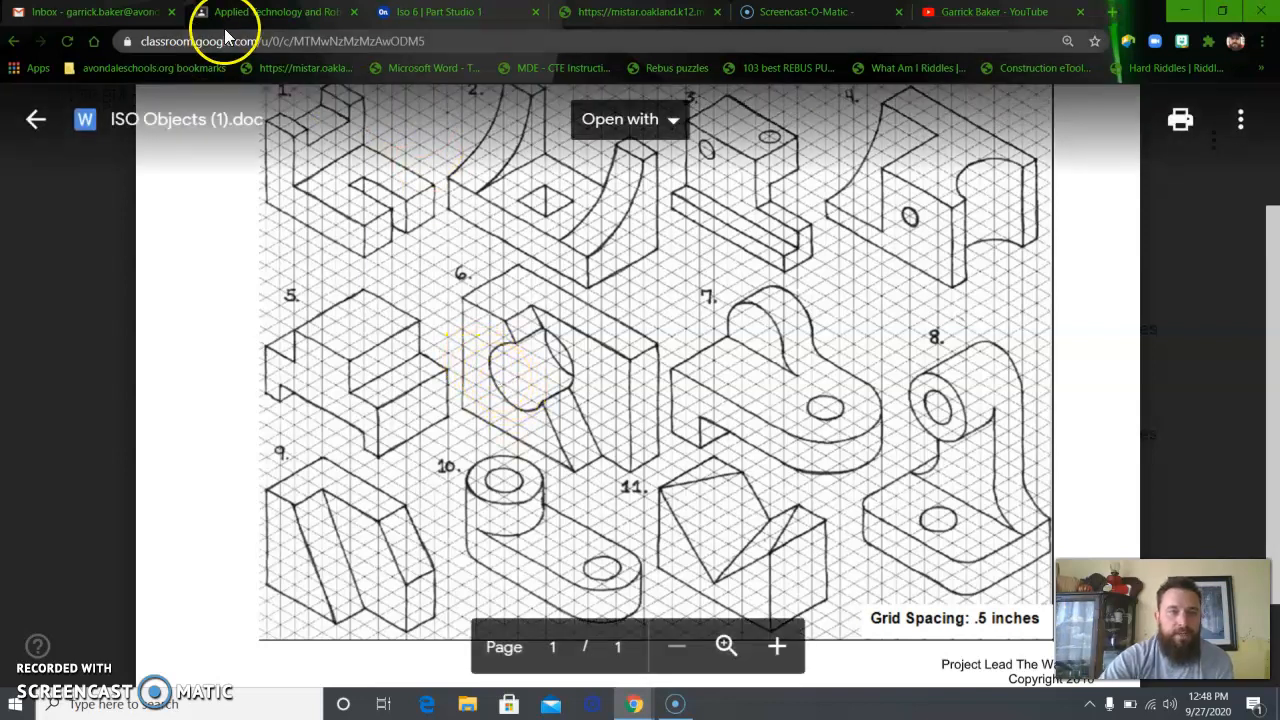
click(443, 25)
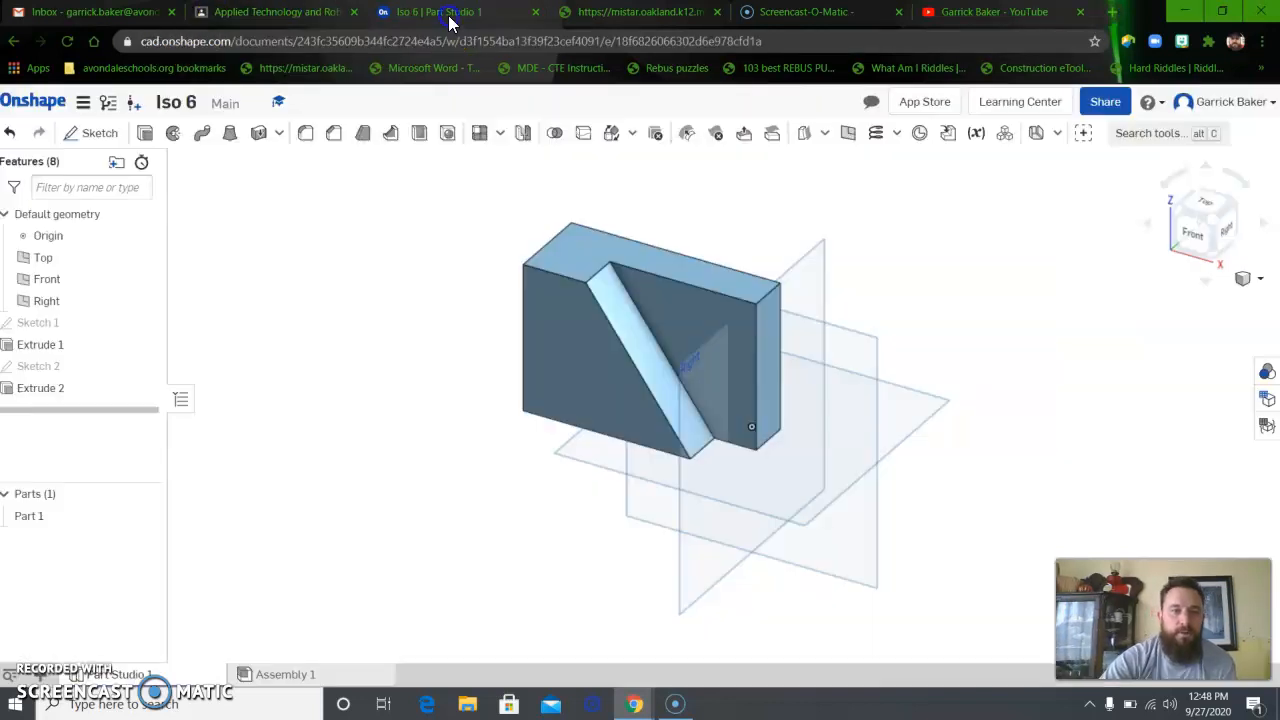
click(96, 133)
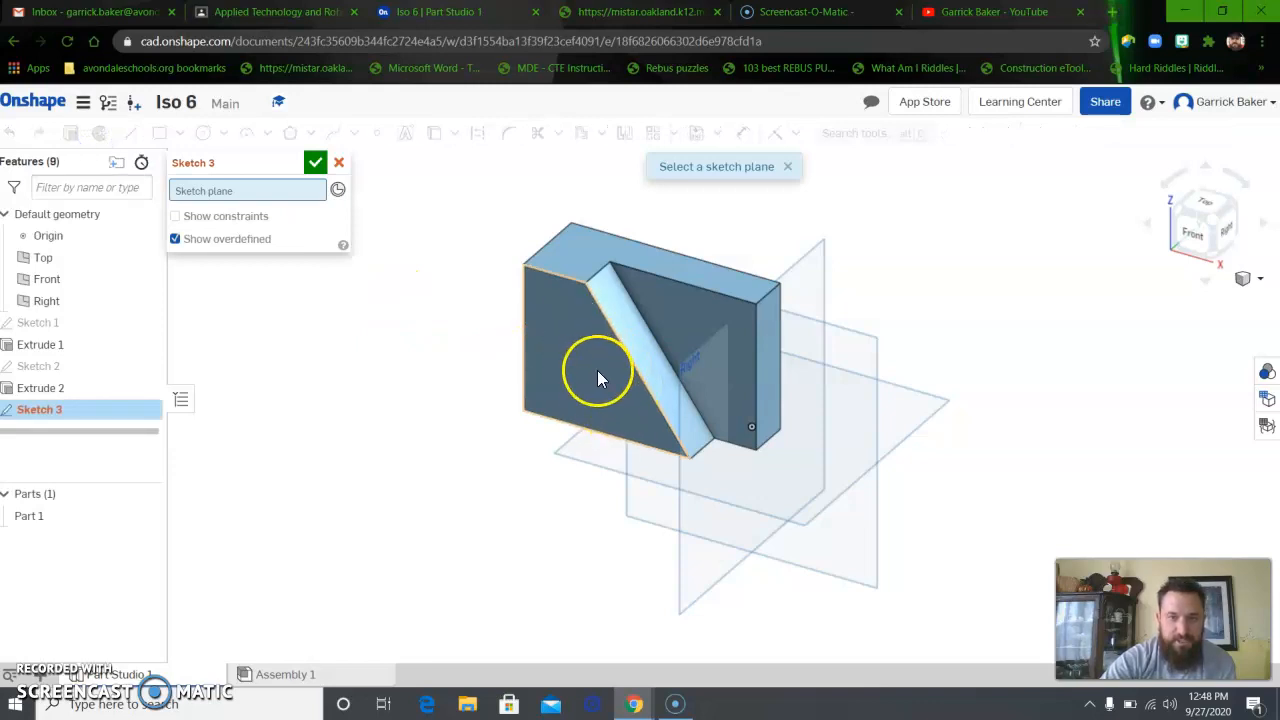
click(597, 370)
click(1197, 236)
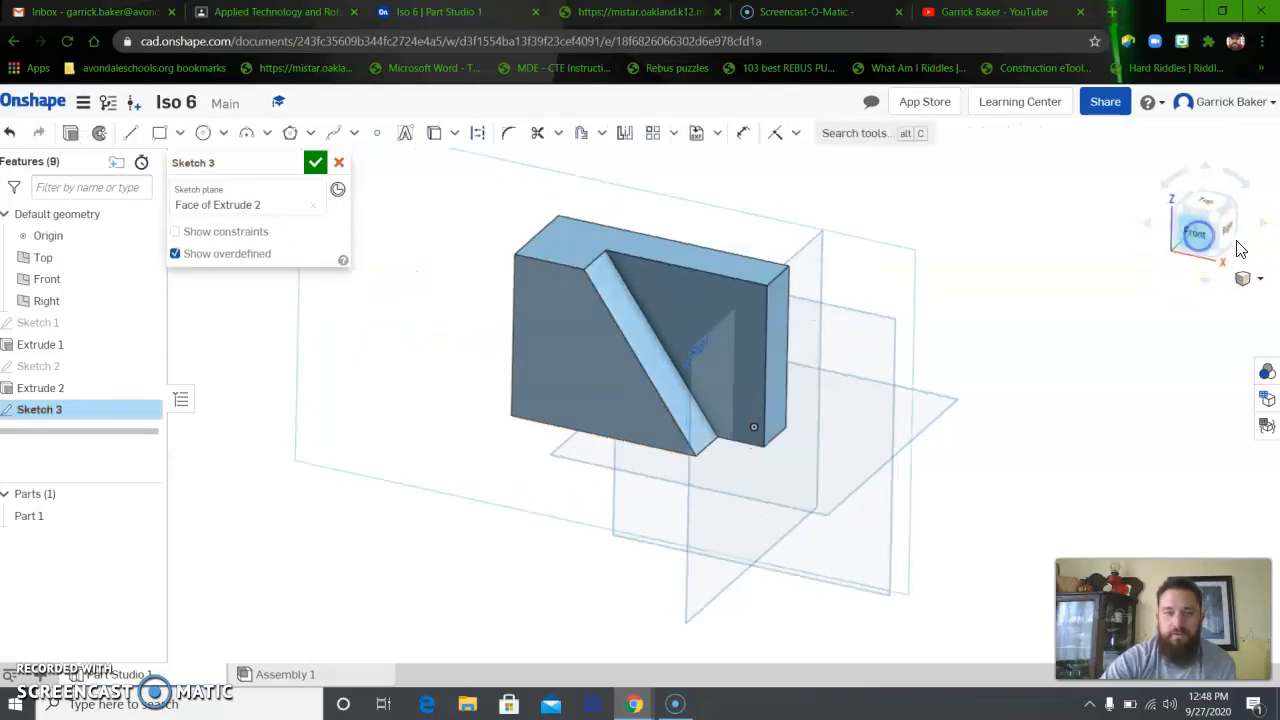
- Place a sketch point on the raised face and dimension it 2 in above the bottom edge
click(376, 136)
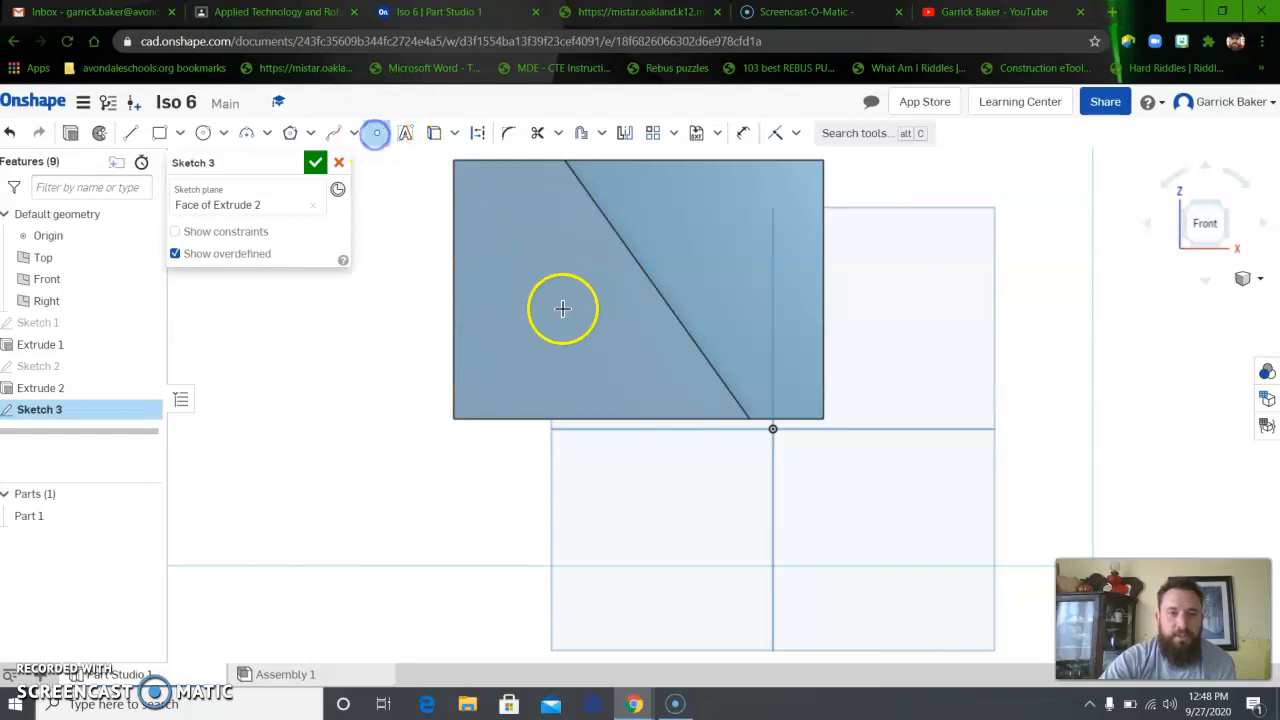
click(618, 287)
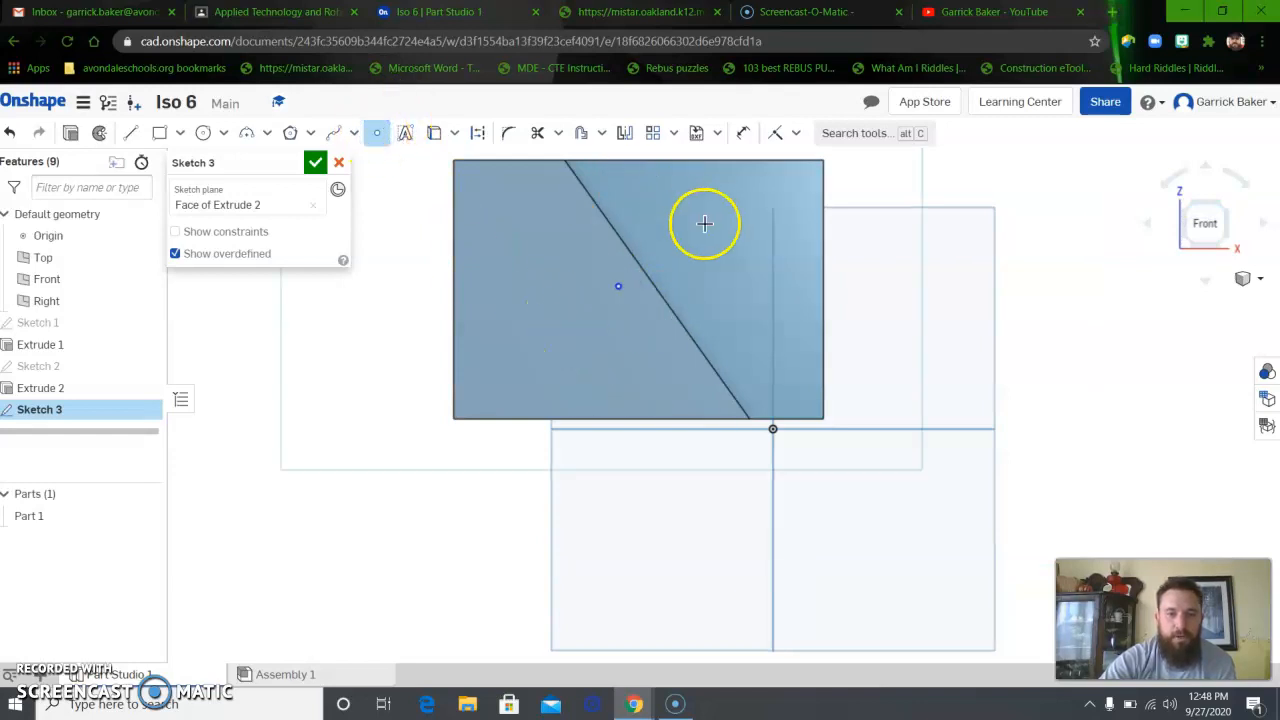
click(745, 134)
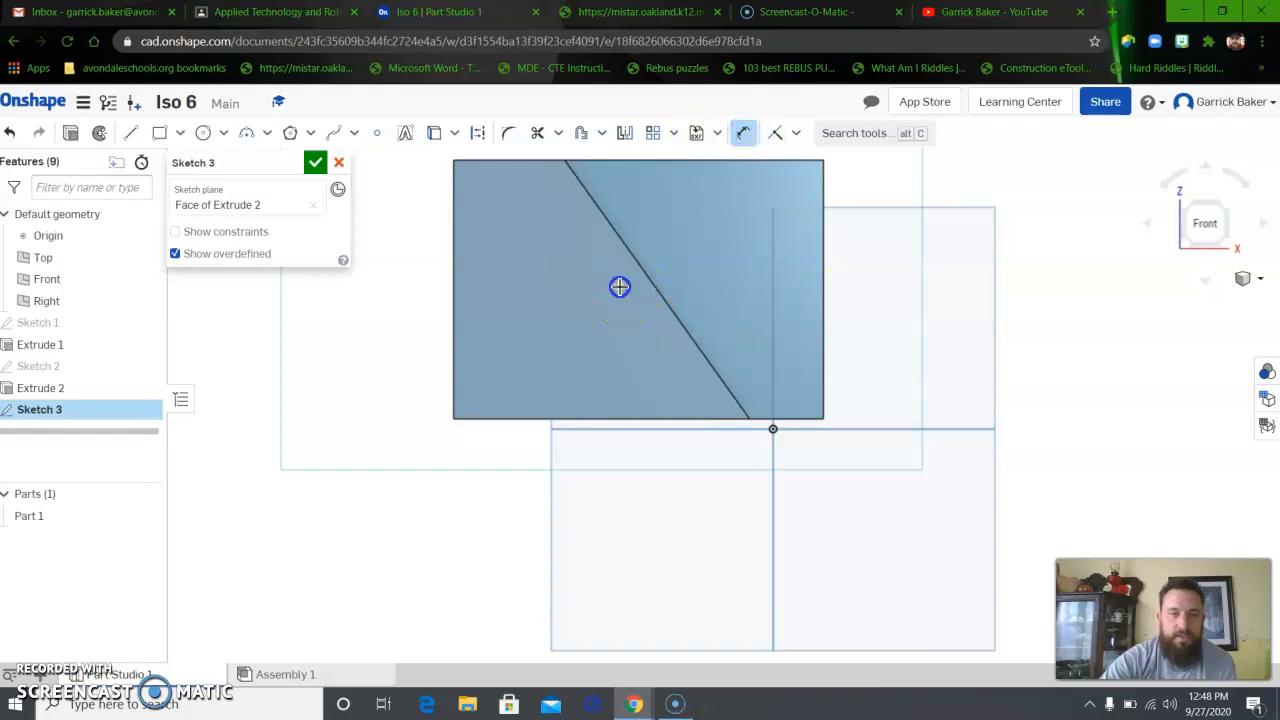
click(619, 420)
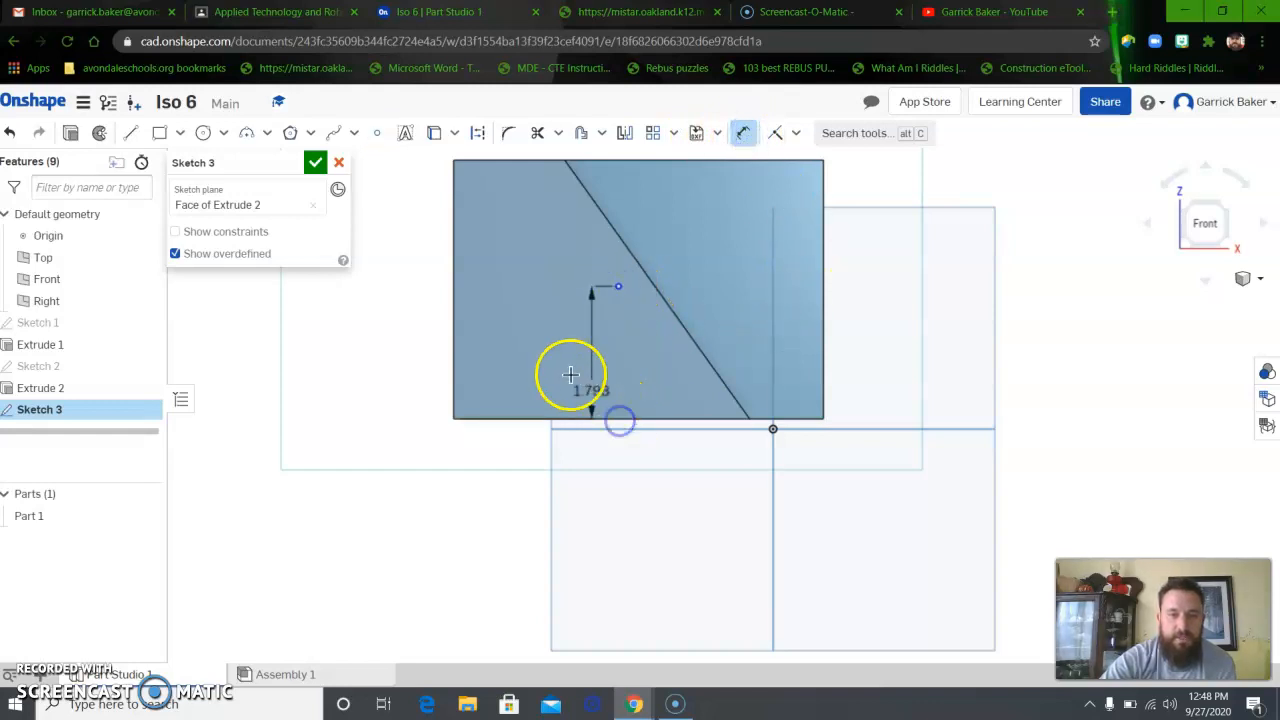
click(371, 358)
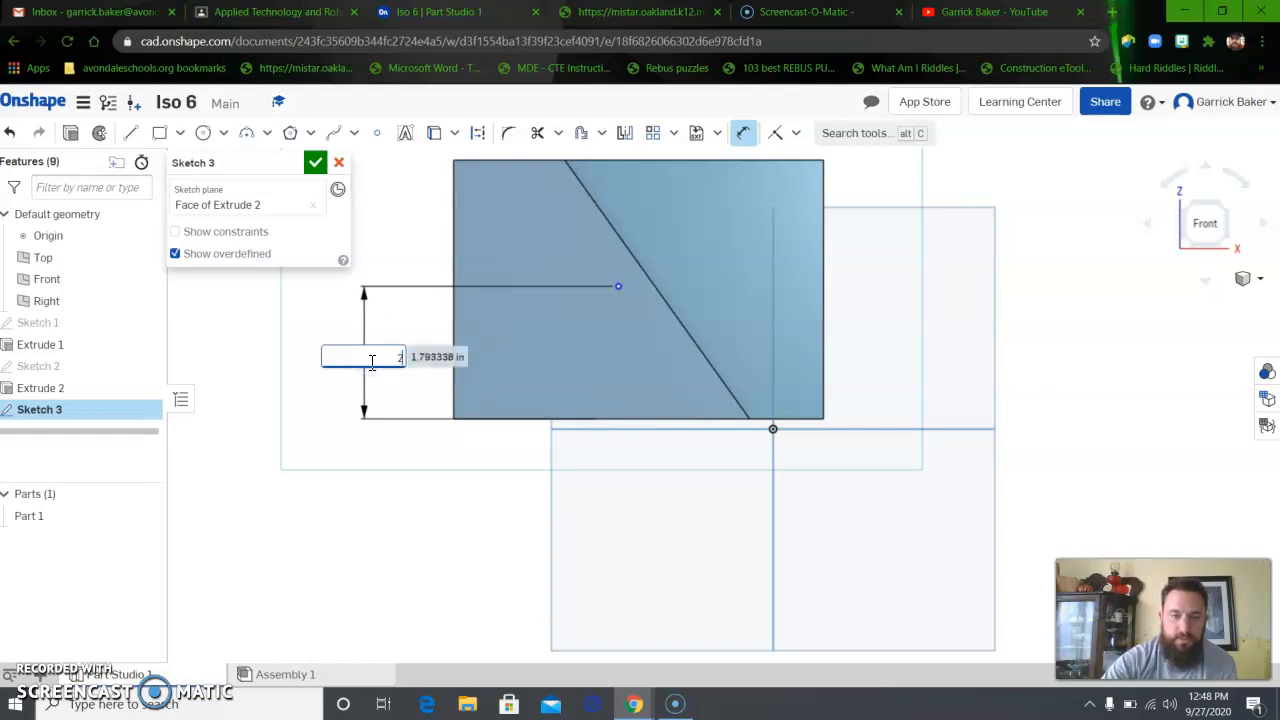
text(2)
key(Return)
- Dimension the sketch point 2 in horizontally from the face's left edge
click(454, 308)
click(618, 271)
click(557, 475)
text(2)
key(Return)
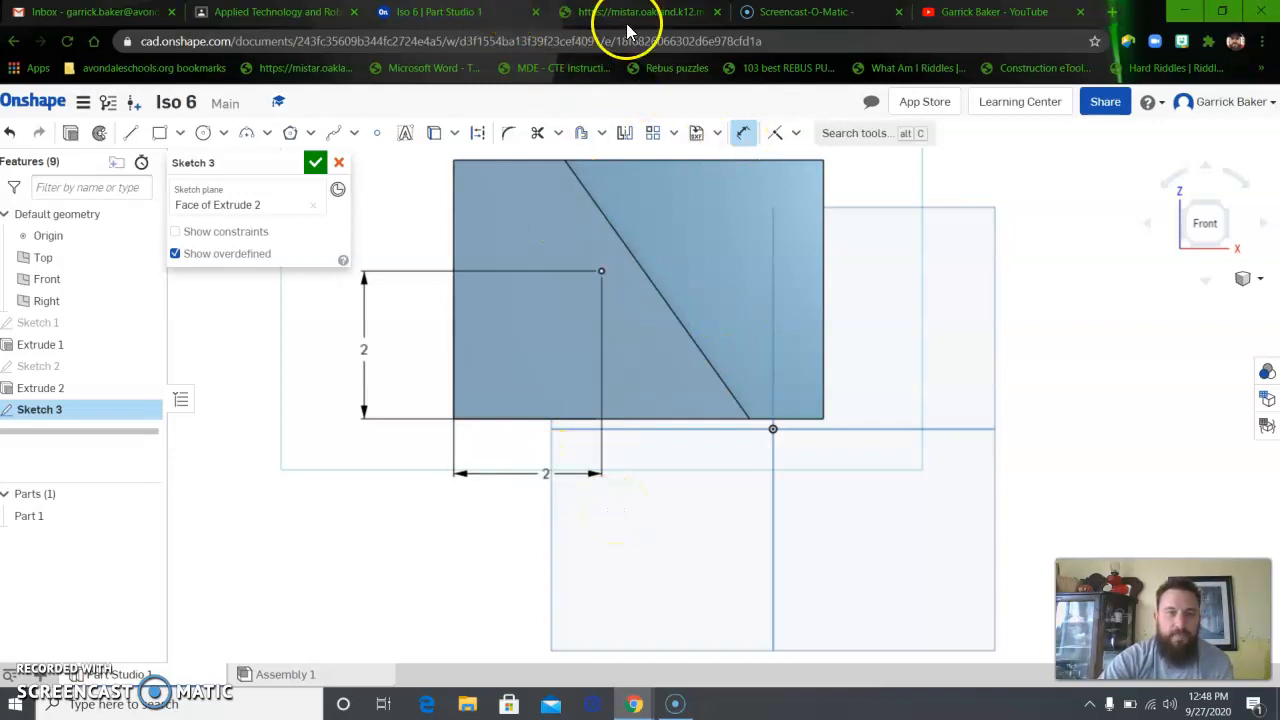
- Recheck the drawing sheet, finish the sketch and cut a simple through hole of 2 in diameter at the sketch point
click(300, 12)
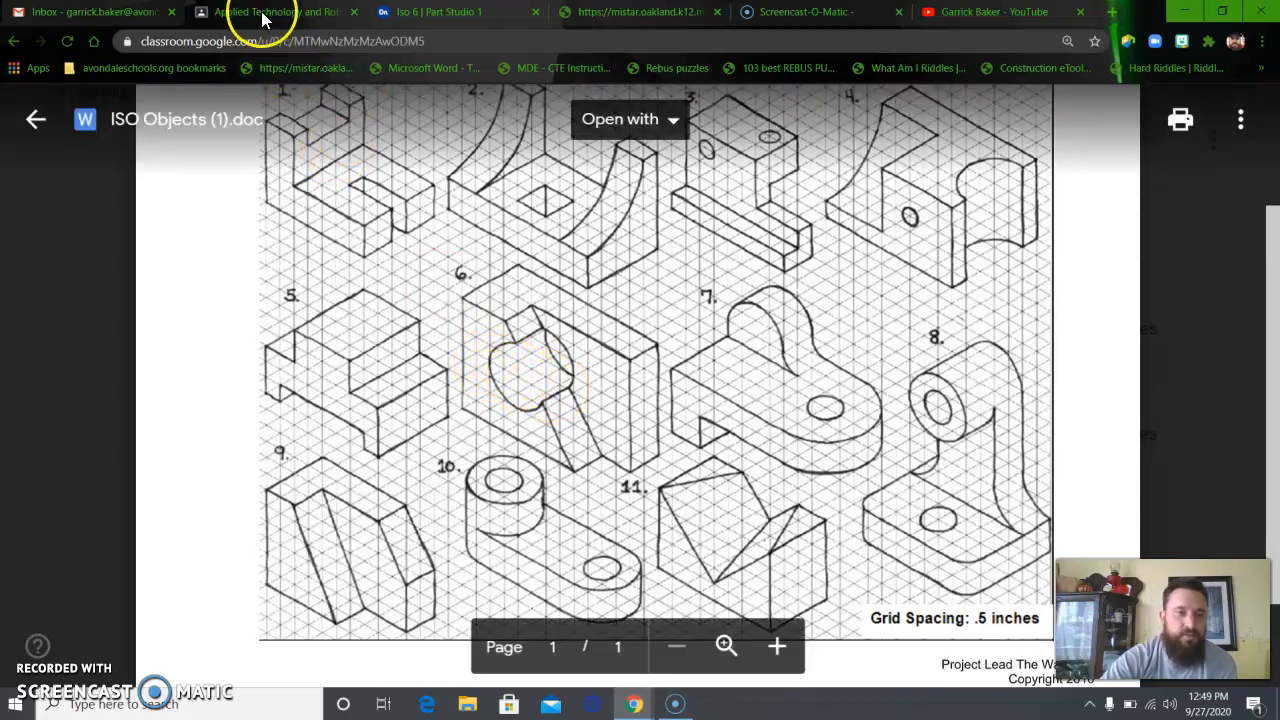
click(430, 14)
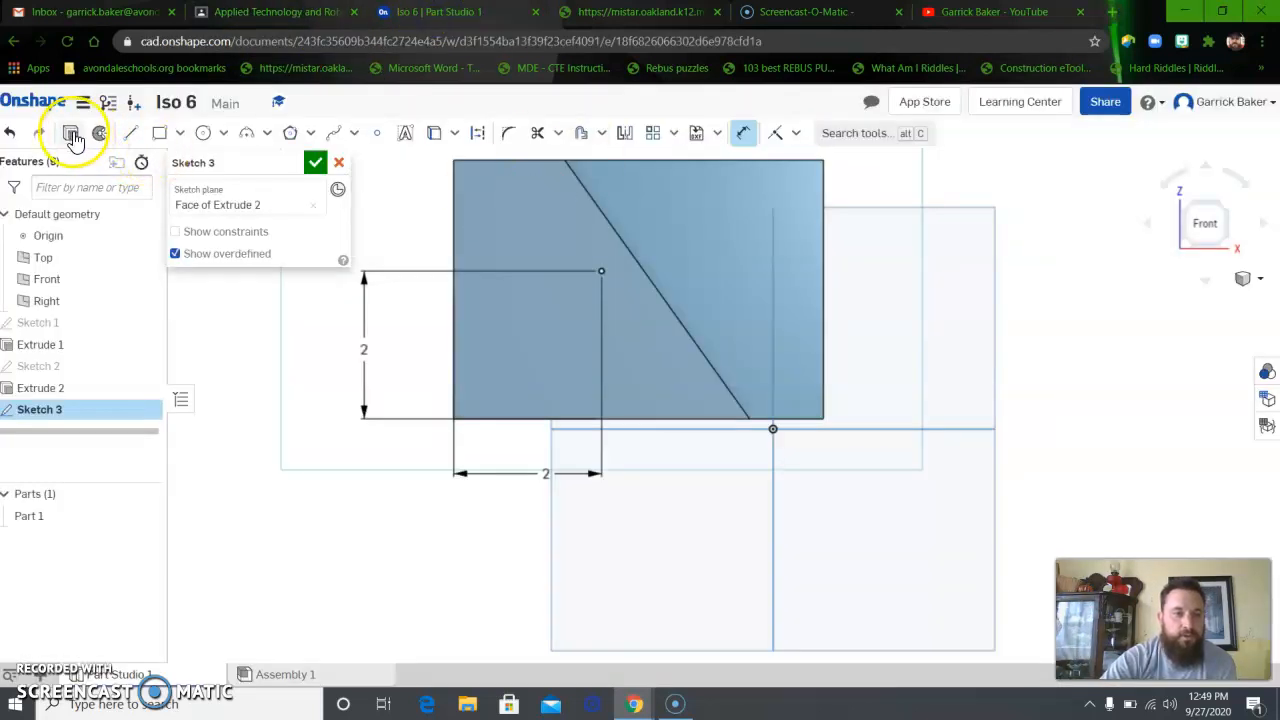
click(315, 164)
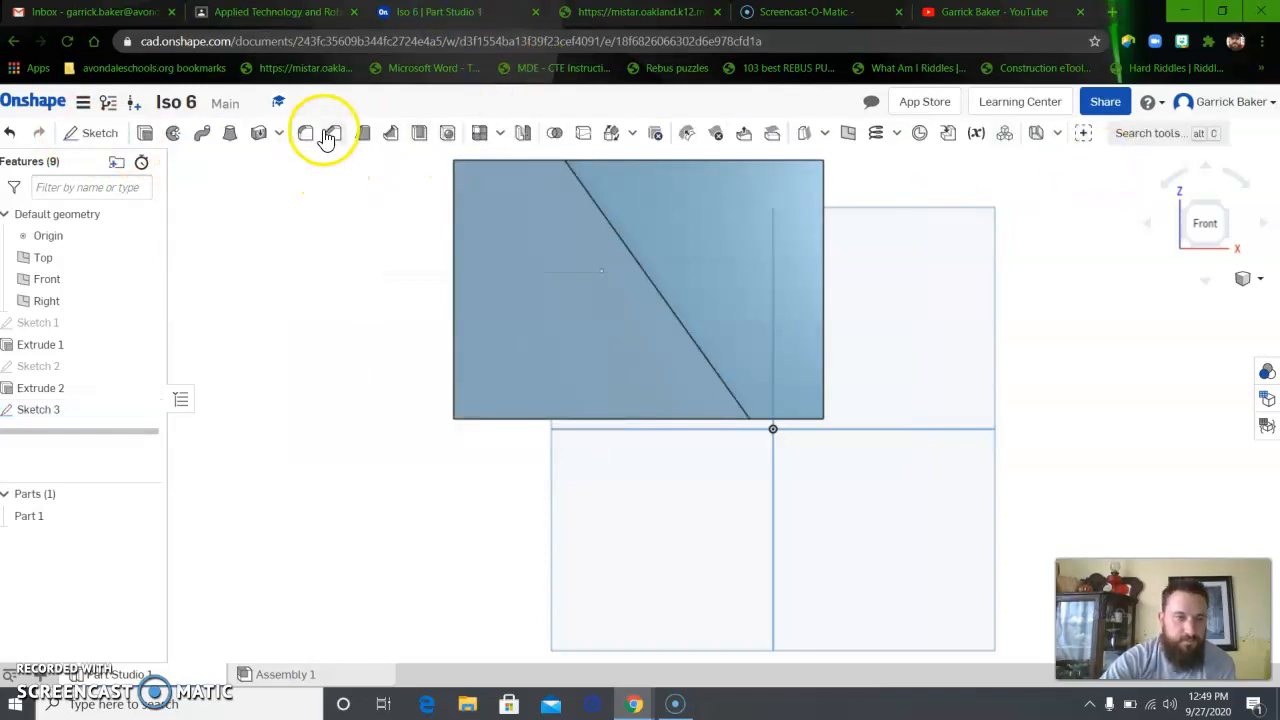
click(449, 137)
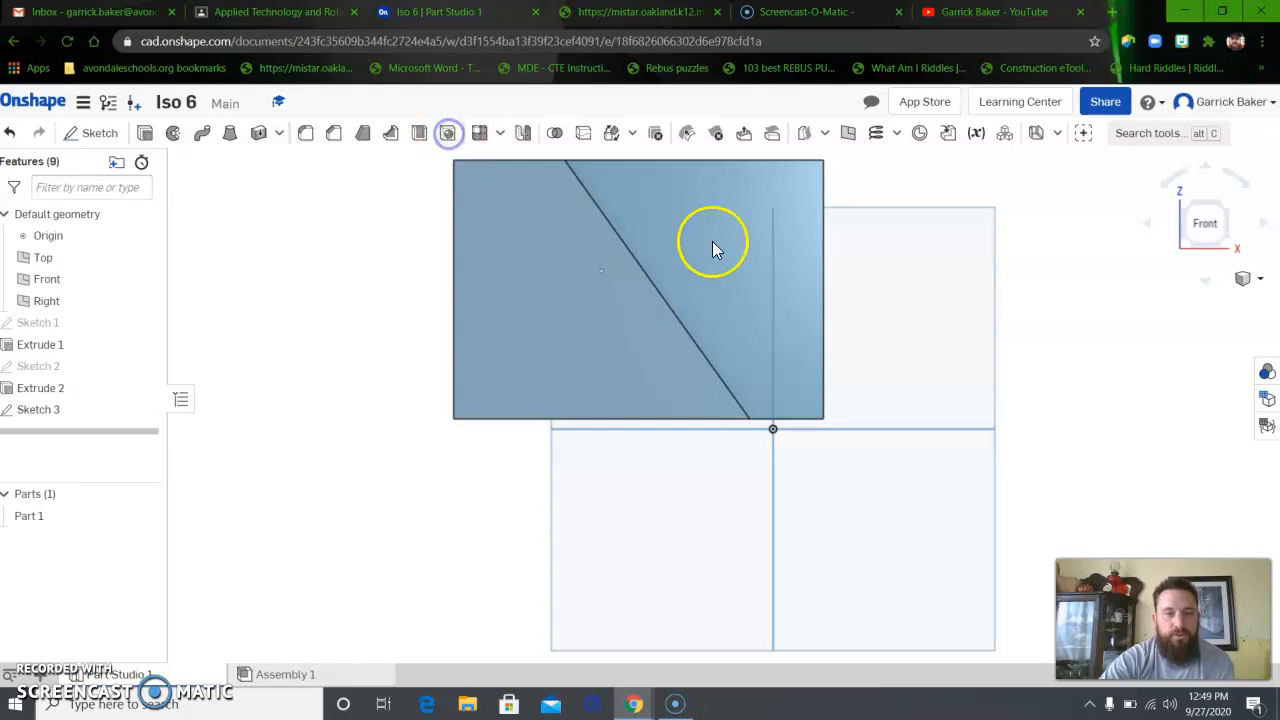
click(600, 274)
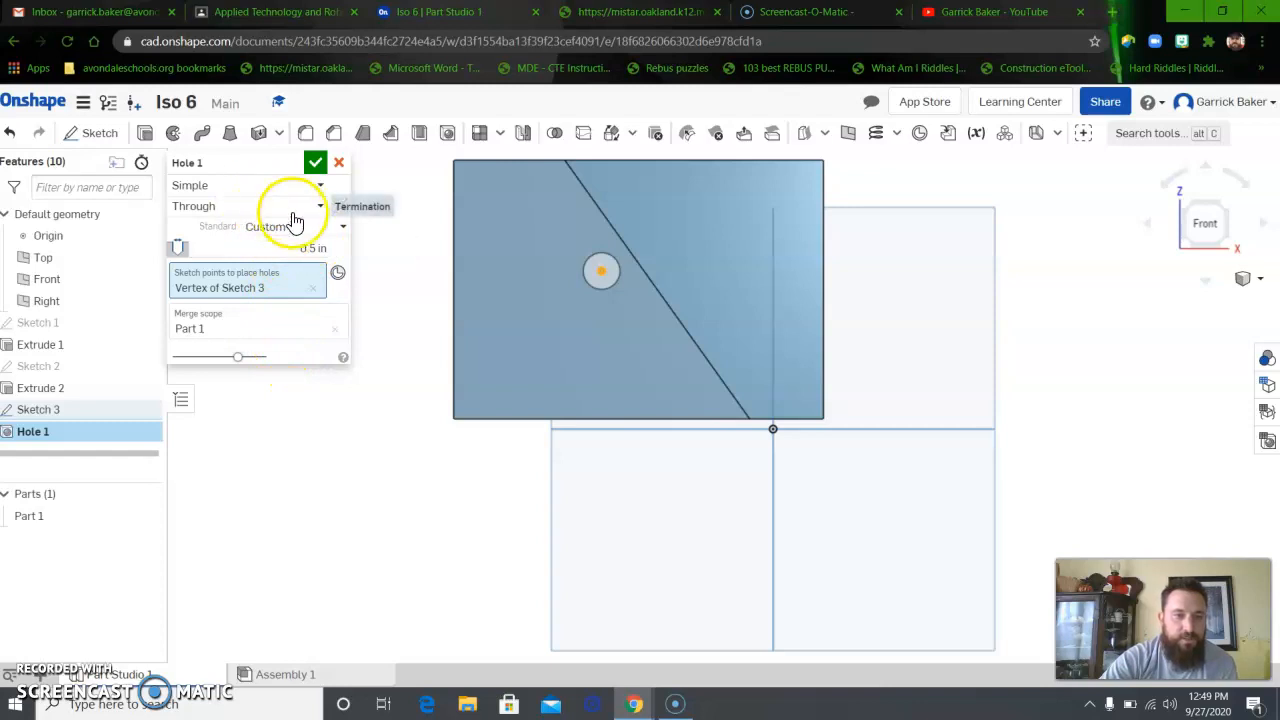
click(314, 250)
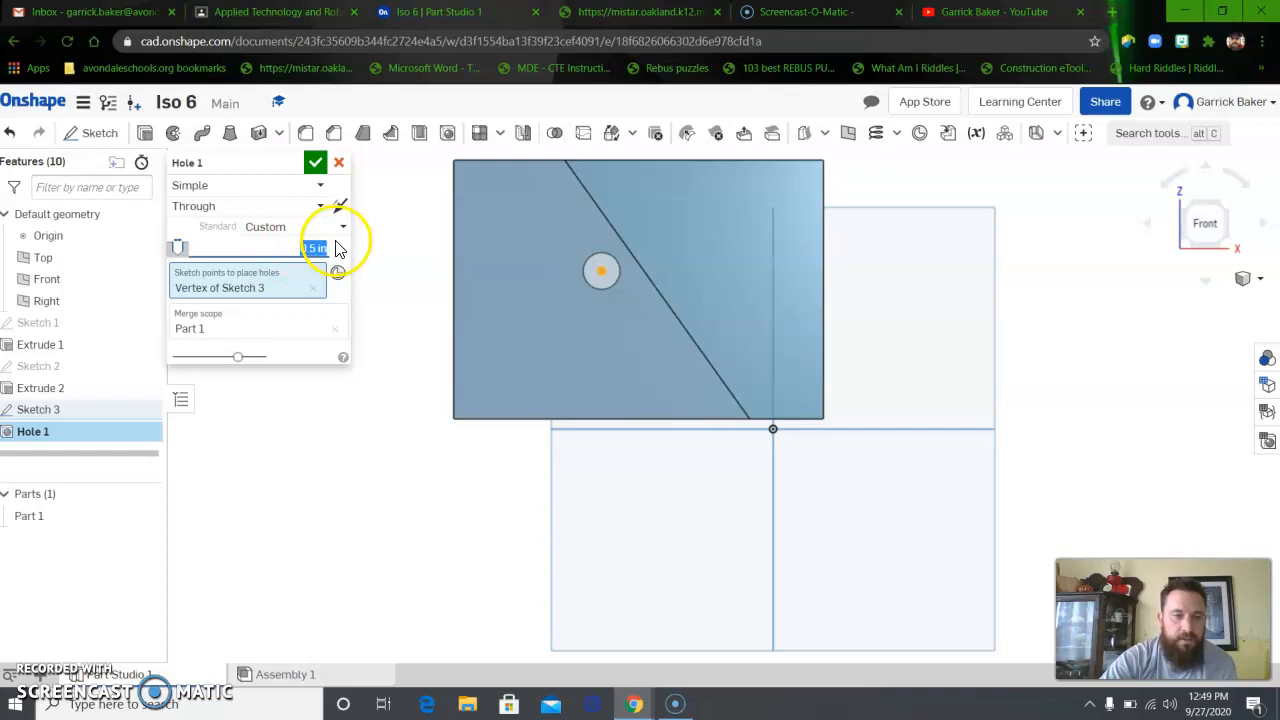
text(2)
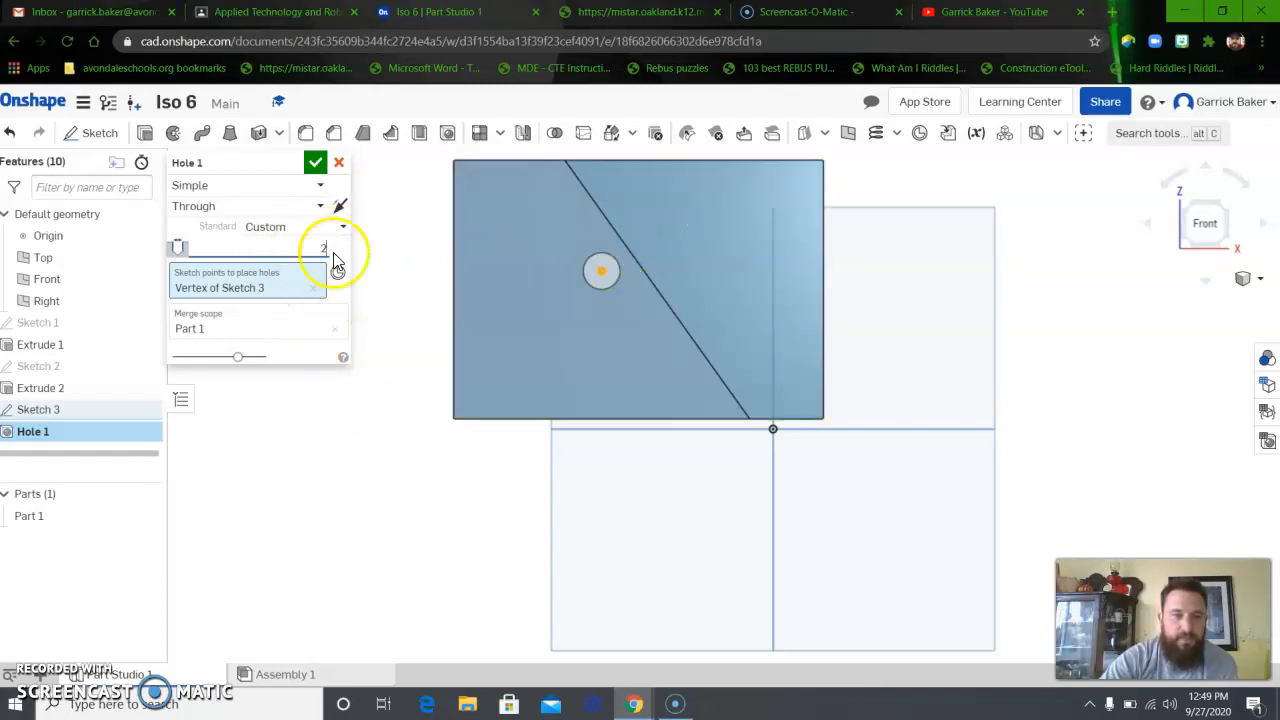
click(315, 162)
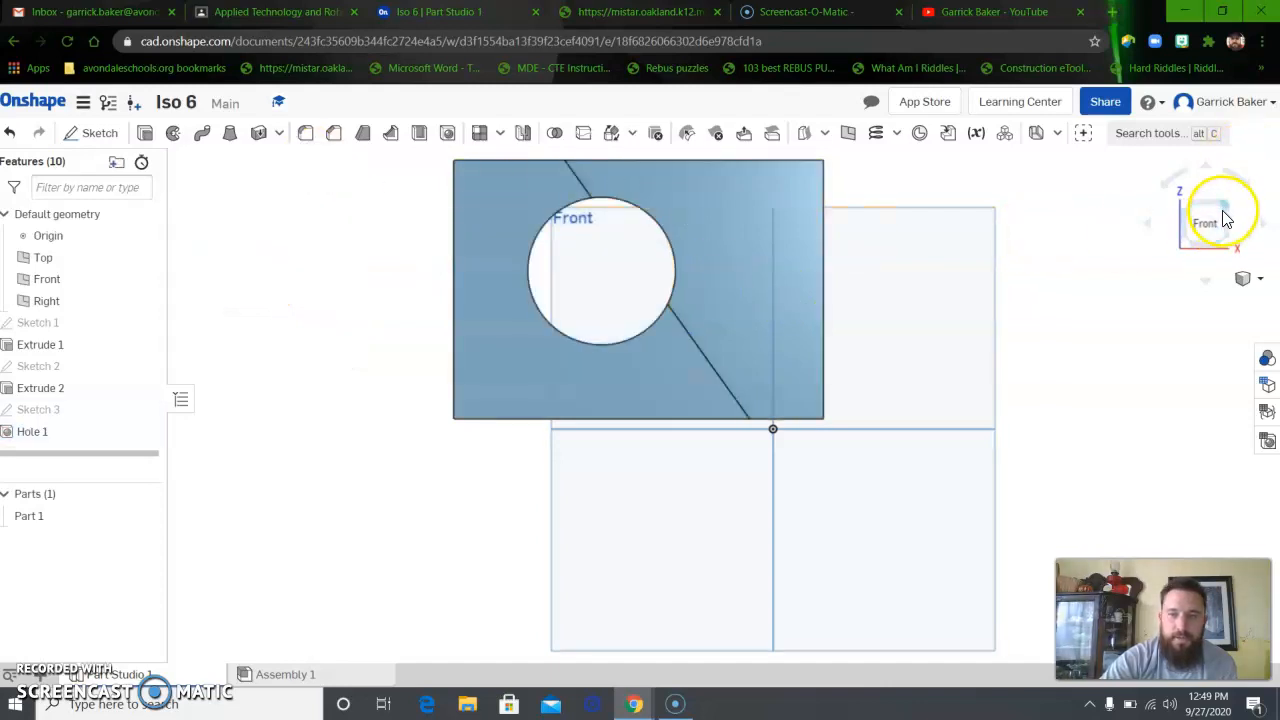
- View the part isometrically and compare its hole and slanted step with object 6 on the drawing sheet
click(1226, 210)
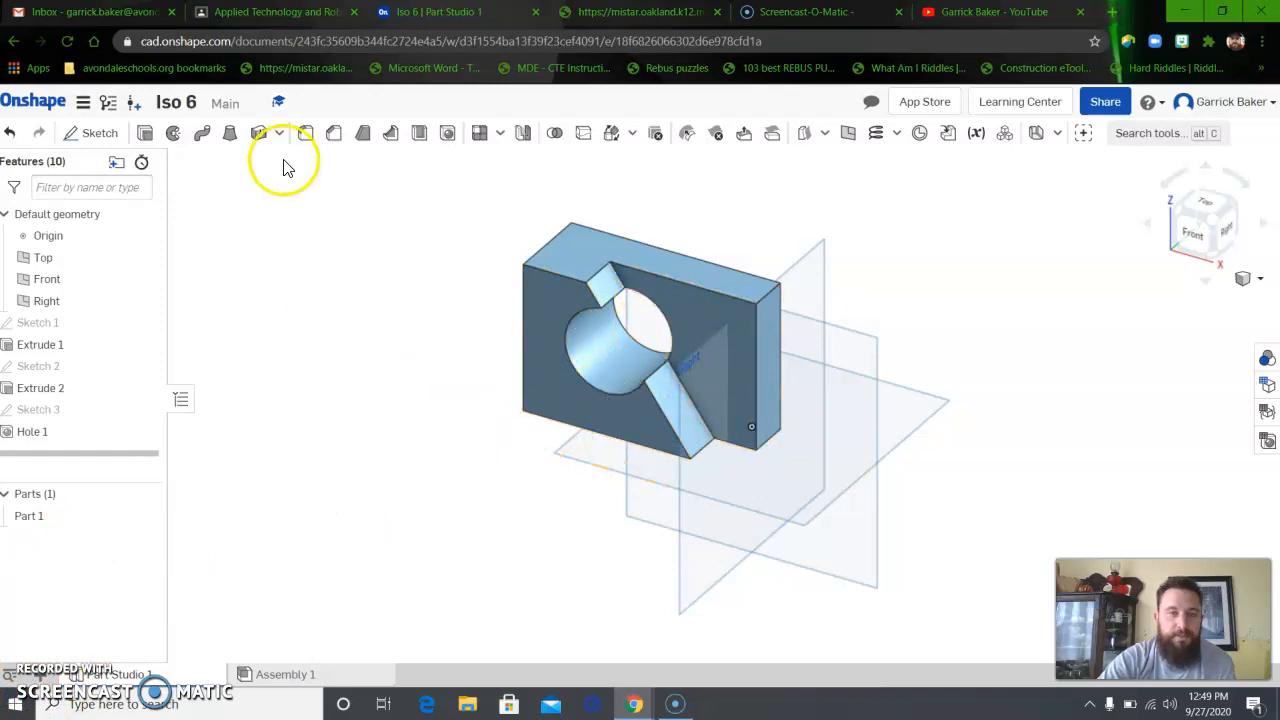
click(285, 14)
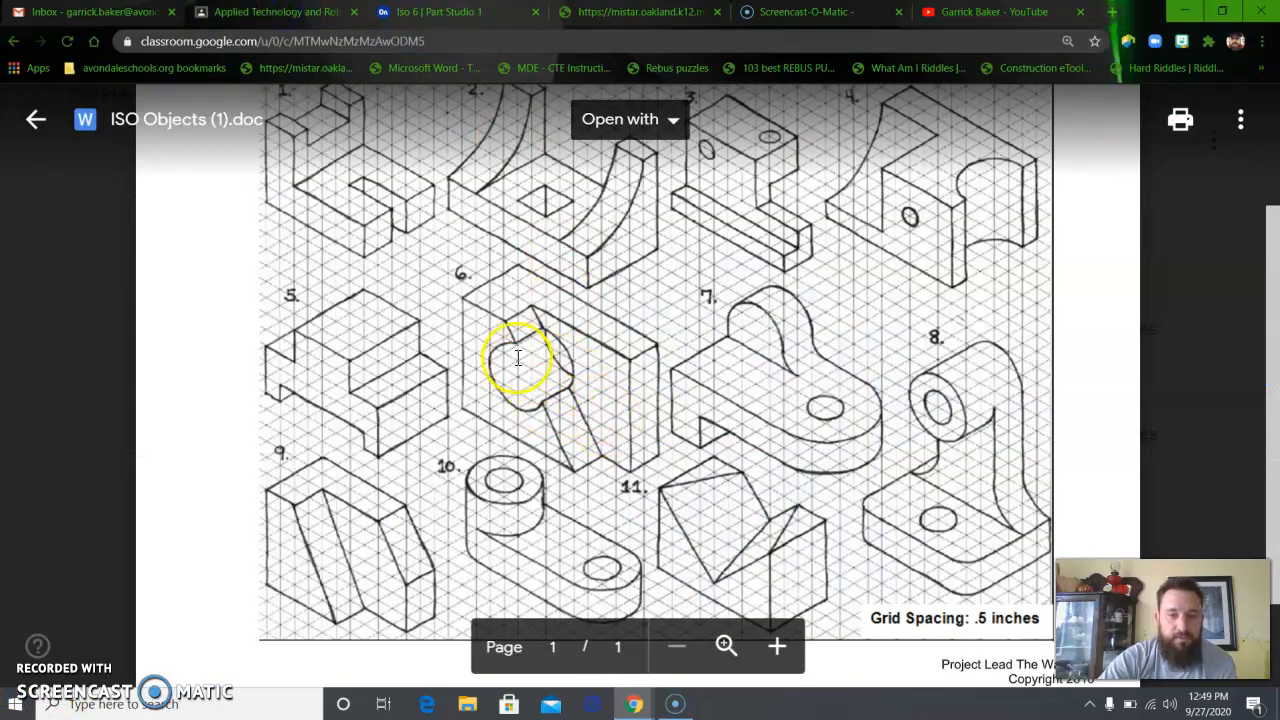
click(437, 16)
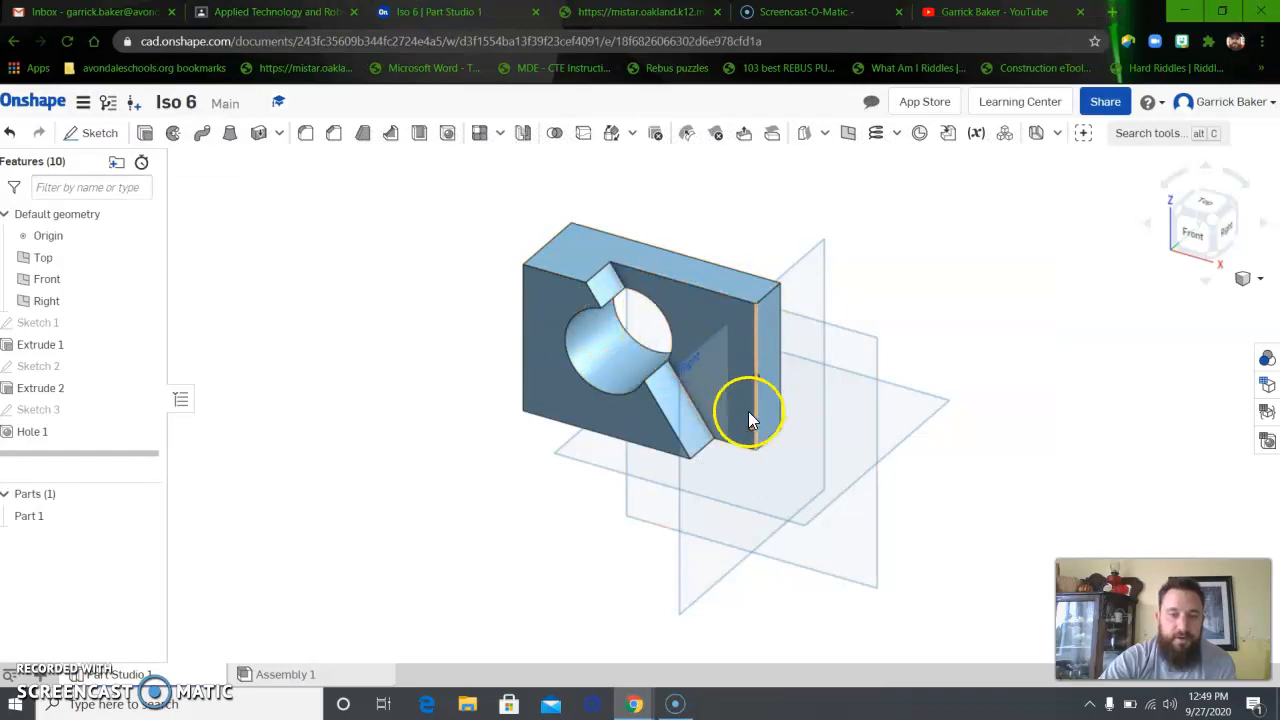